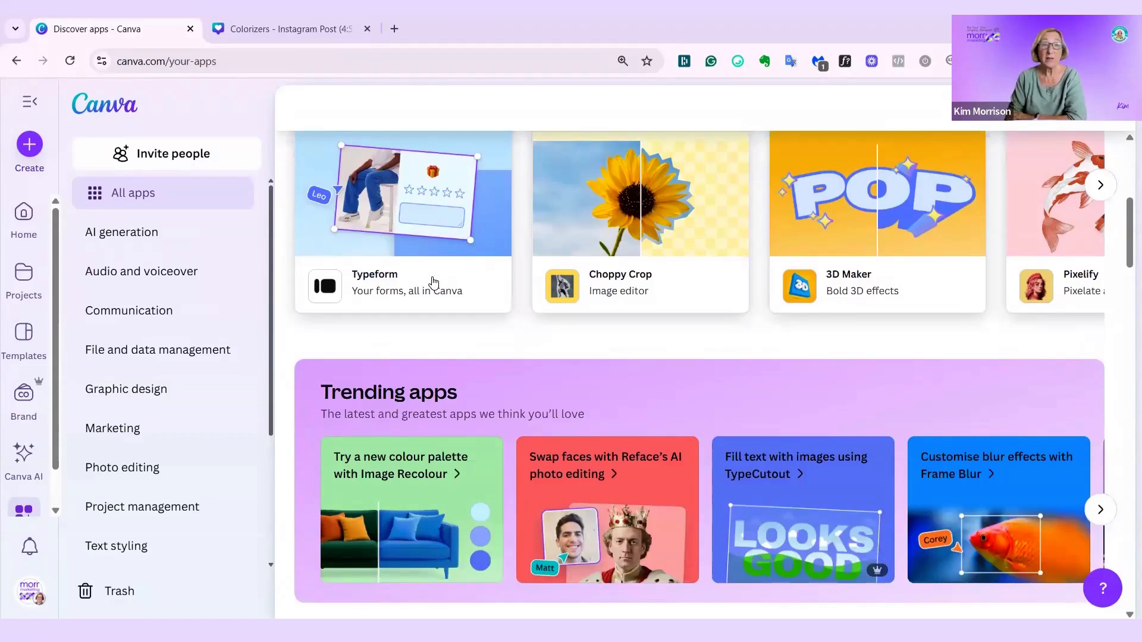
- Browse the apps directory through its categories and open the full list of Photo editing apps
{"action": "scroll", "coordinate": [433, 281], "scroll_direction": "down", "scroll_amount": 2}
{"action": "scroll", "coordinate": [432, 277], "scroll_direction": "down", "scroll_amount": 3}
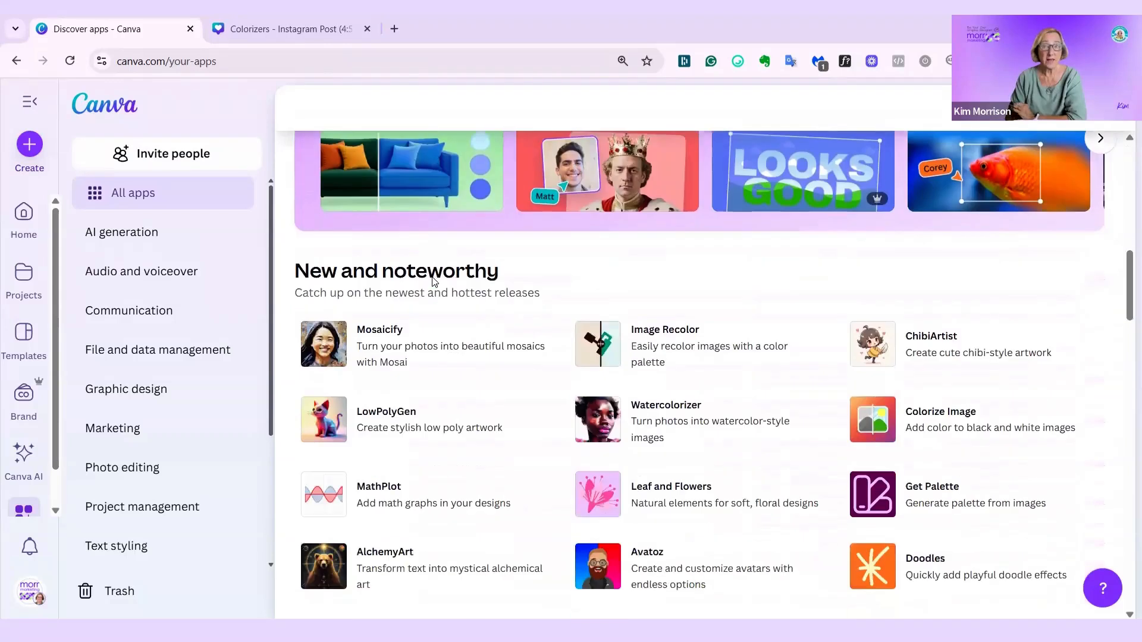
{"action": "scroll", "coordinate": [433, 282], "scroll_direction": "down", "scroll_amount": 5}
{"action": "scroll", "coordinate": [434, 288], "scroll_direction": "down", "scroll_amount": 3}
{"action": "scroll", "coordinate": [434, 288], "scroll_direction": "down", "scroll_amount": 9}
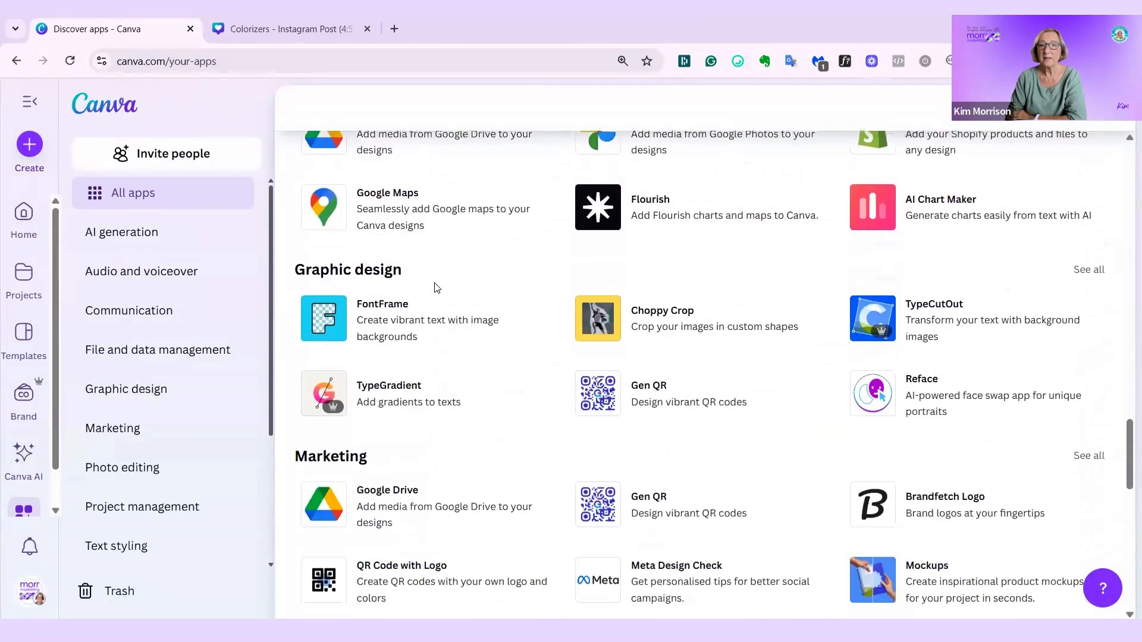
{"action": "scroll", "coordinate": [577, 294], "scroll_direction": "down", "scroll_amount": 3}
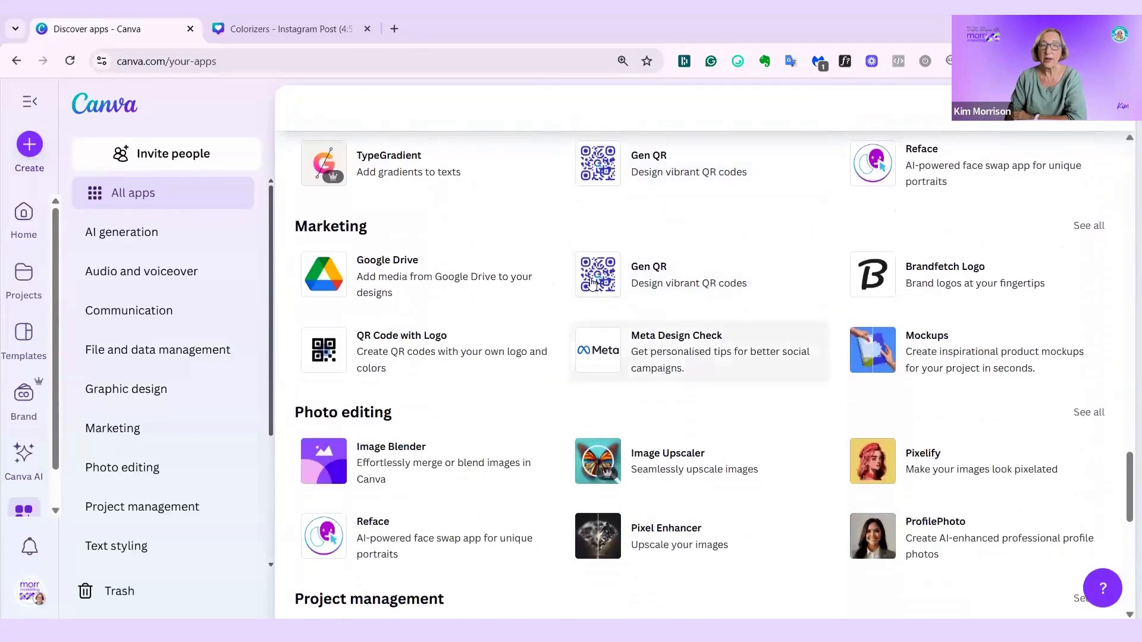
{"action": "scroll", "coordinate": [601, 318], "scroll_direction": "down", "scroll_amount": 1}
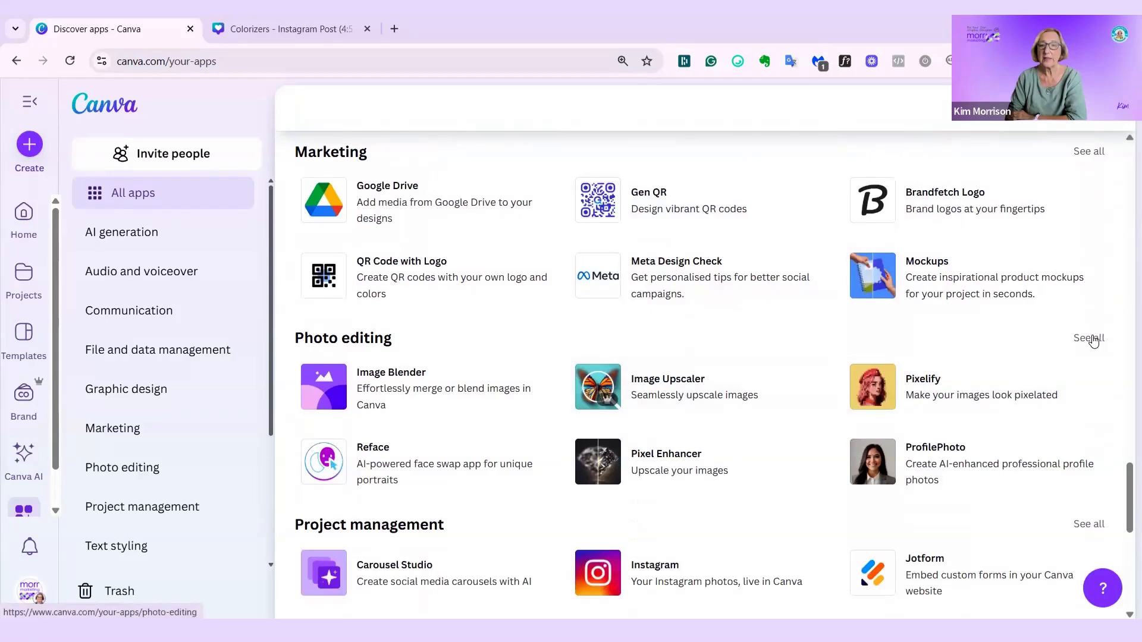
{"action": "left_click", "coordinate": [1092, 340]}
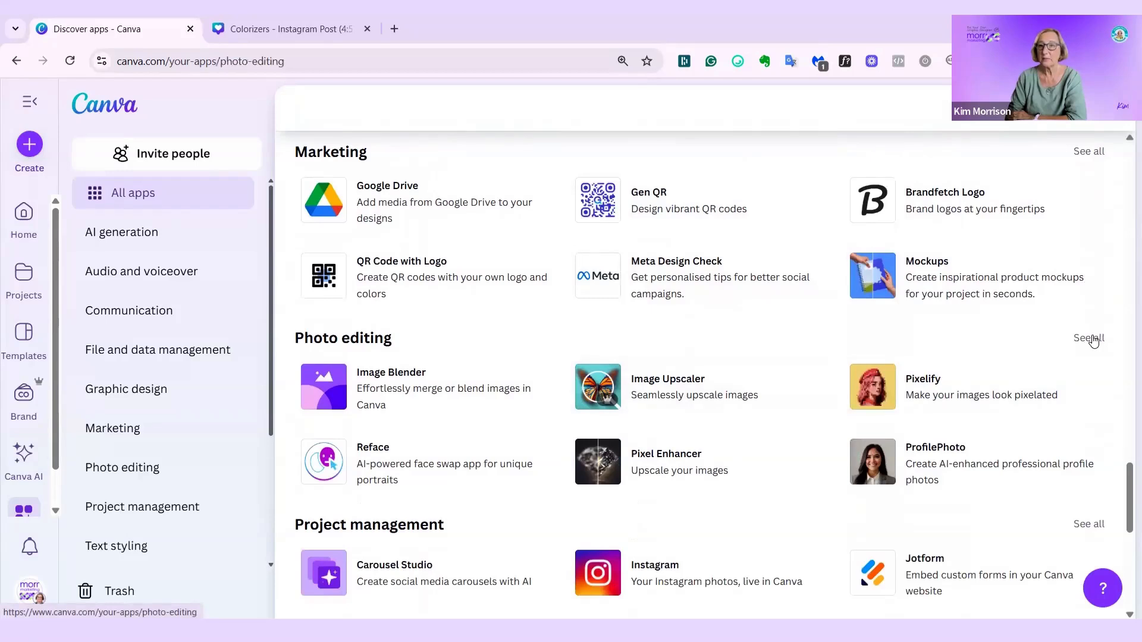
- Look through the Photo editing apps, including the Photo effects section
{"action": "scroll", "coordinate": [458, 461], "scroll_direction": "down", "scroll_amount": 10}
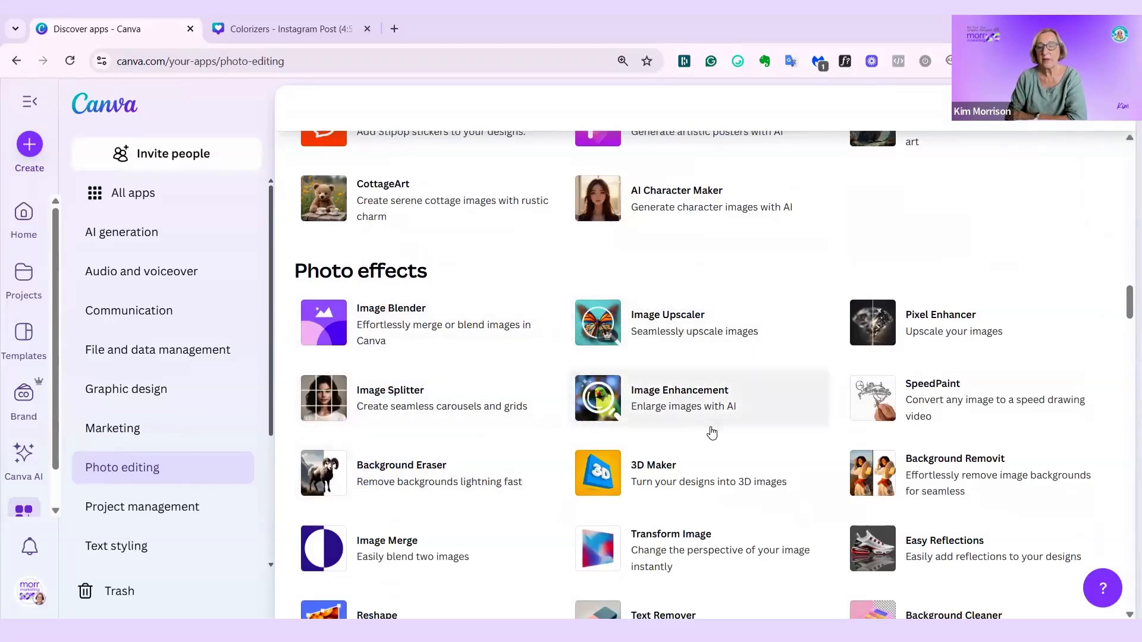
{"action": "scroll", "coordinate": [712, 432], "scroll_direction": "down", "scroll_amount": 3}
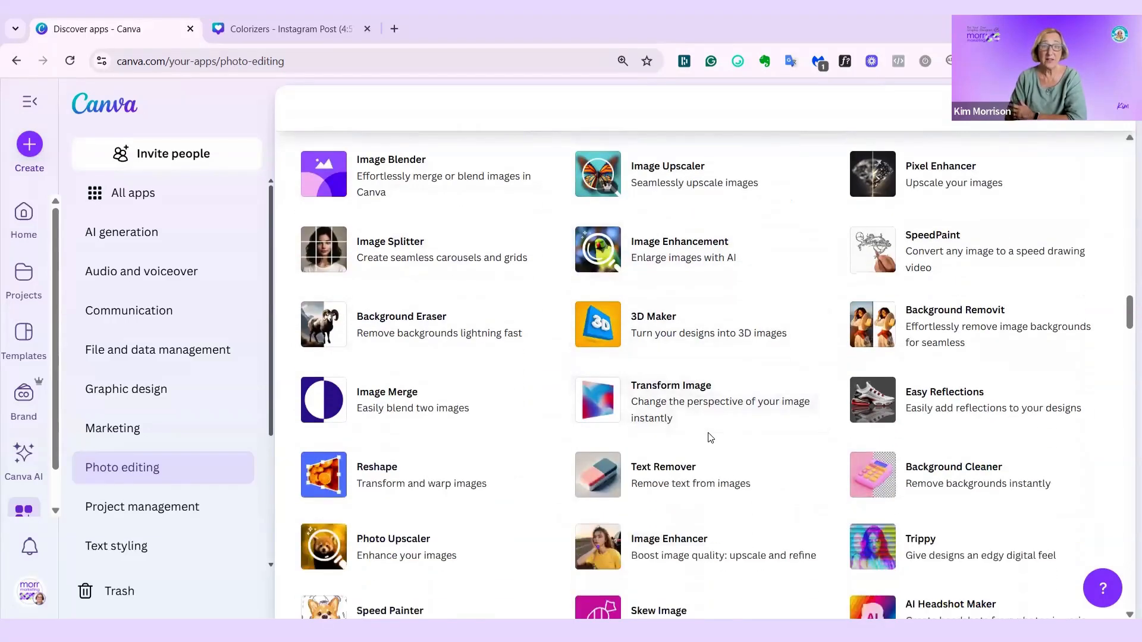
{"action": "scroll", "coordinate": [710, 438], "scroll_direction": "down", "scroll_amount": 2}
{"action": "scroll", "coordinate": [710, 440], "scroll_direction": "down", "scroll_amount": 8}
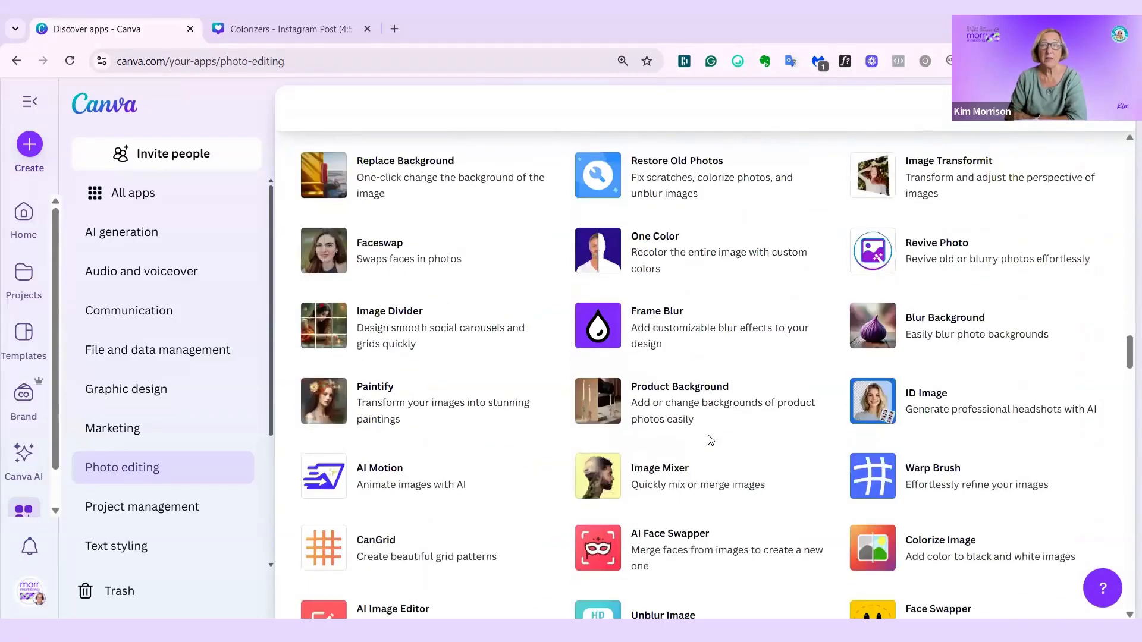
{"action": "scroll", "coordinate": [709, 440], "scroll_direction": "up", "scroll_amount": 4}
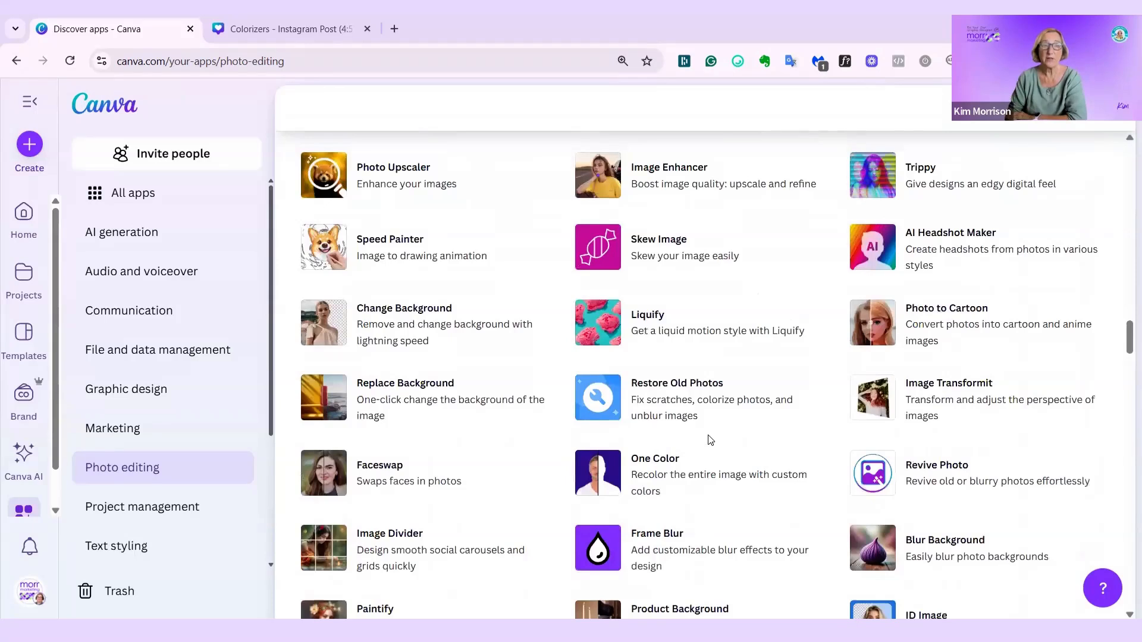
{"action": "scroll", "coordinate": [716, 445], "scroll_direction": "down", "scroll_amount": 5}
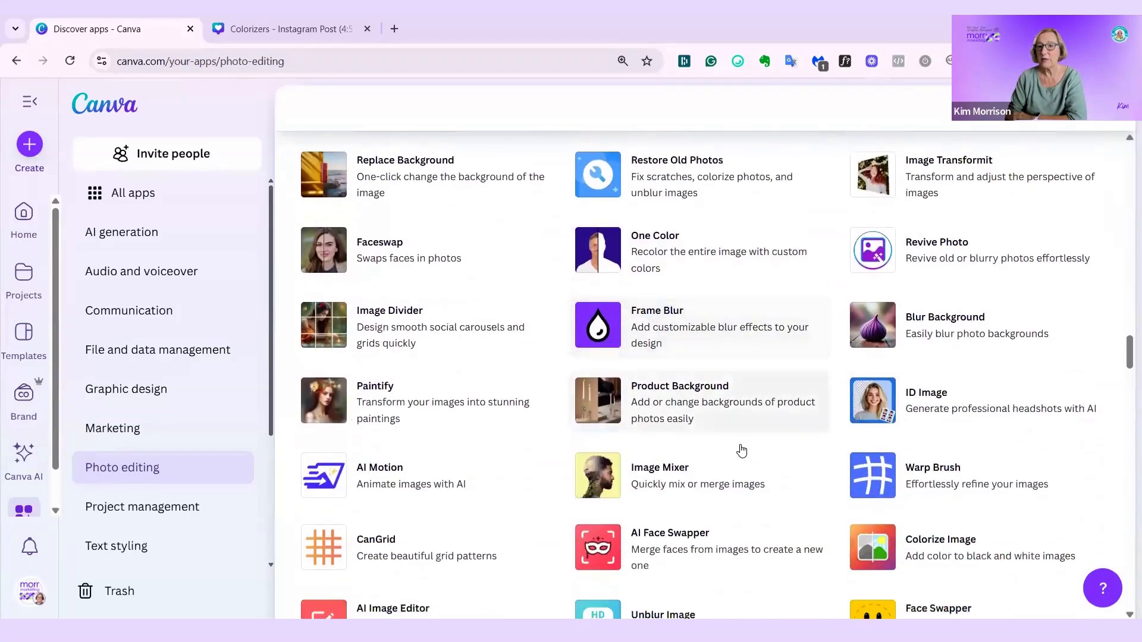
{"action": "scroll", "coordinate": [707, 455], "scroll_direction": "up", "scroll_amount": 10}
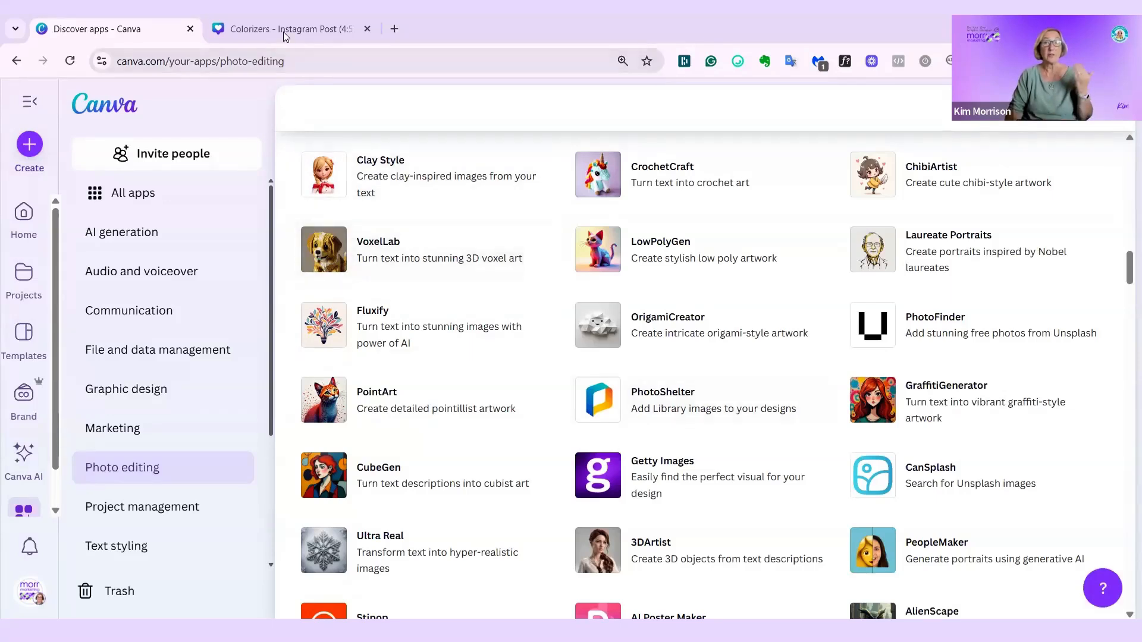
- Switch to the Colorizers Instagram post design and show the apps available in the editor
{"action": "mouse_move", "coordinate": [282, 30]}
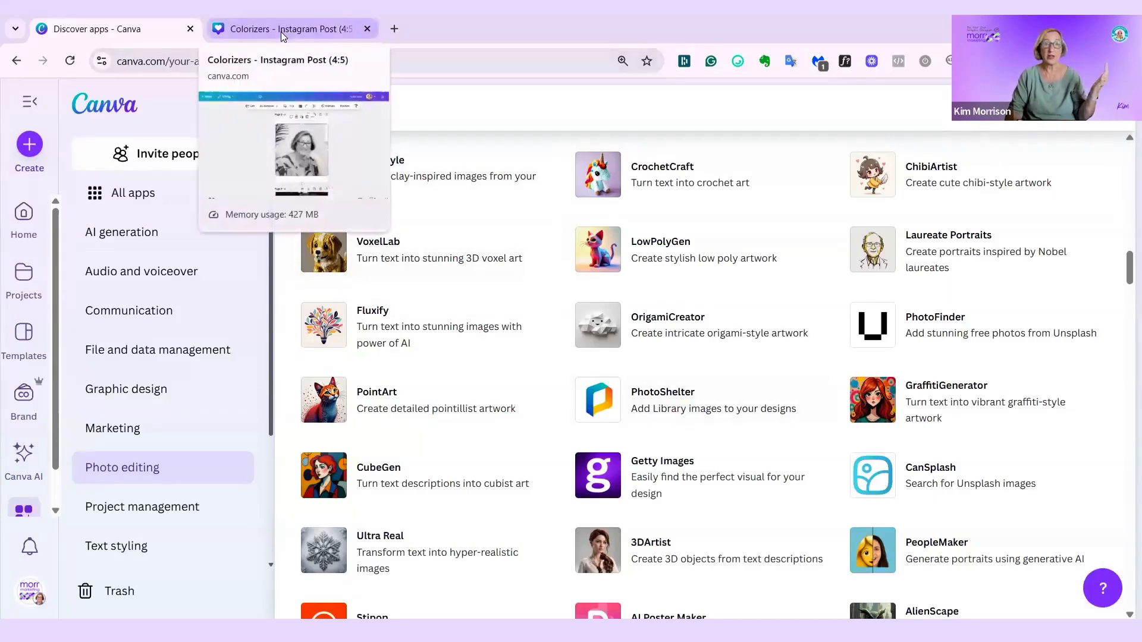
{"action": "left_click", "coordinate": [281, 31]}
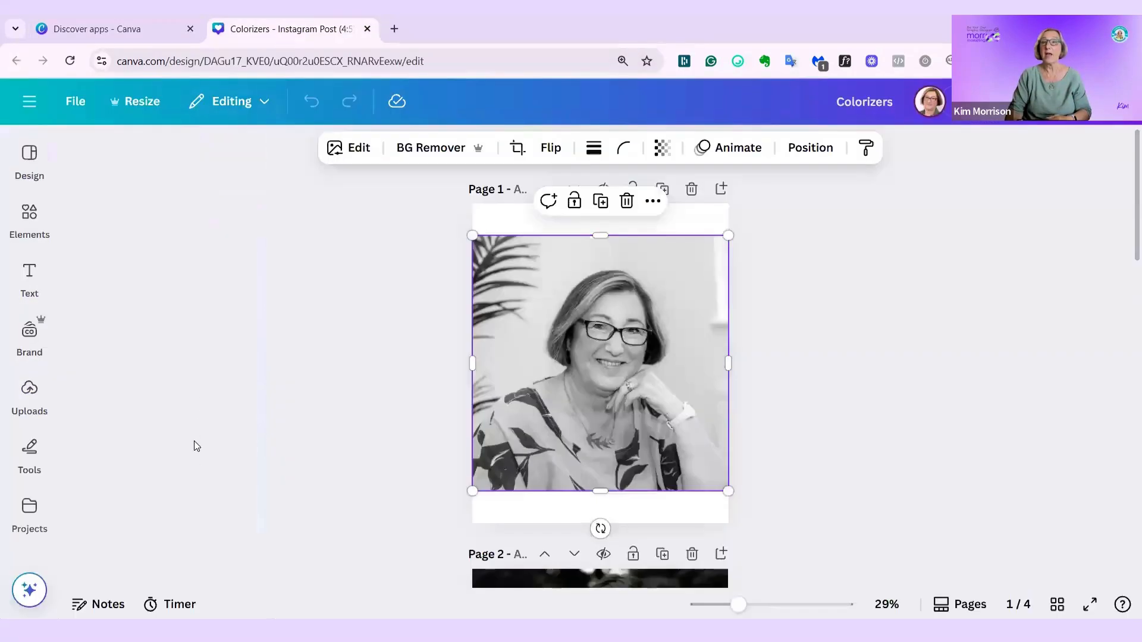
{"action": "left_click", "coordinate": [29, 508]}
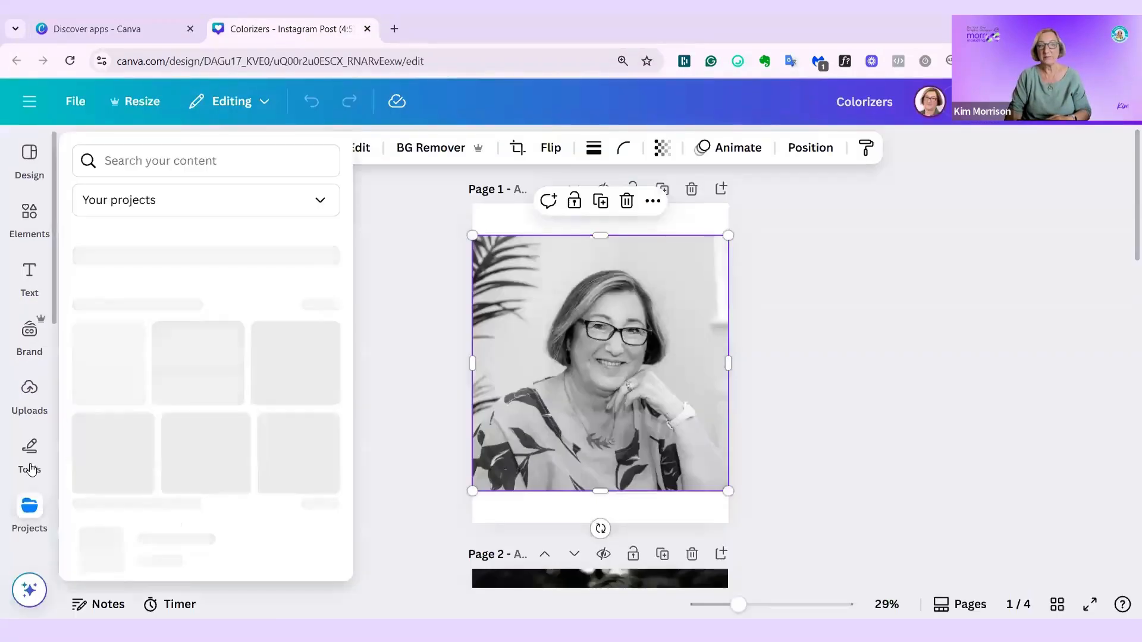
{"action": "scroll", "coordinate": [21, 386], "scroll_direction": "down", "scroll_amount": 5}
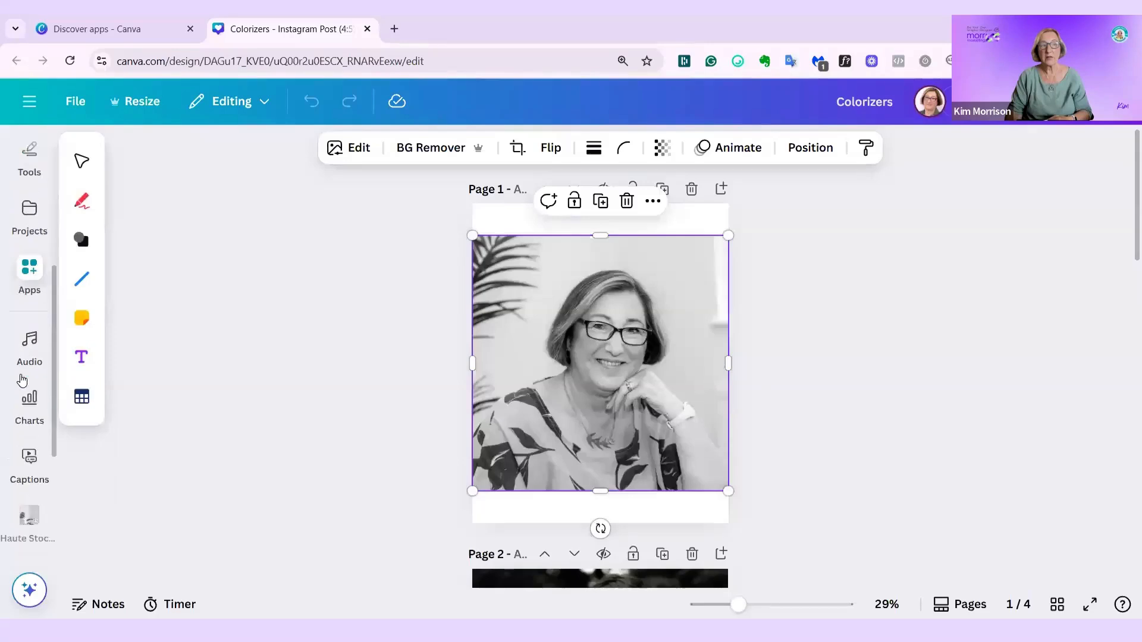
{"action": "left_click", "coordinate": [30, 280]}
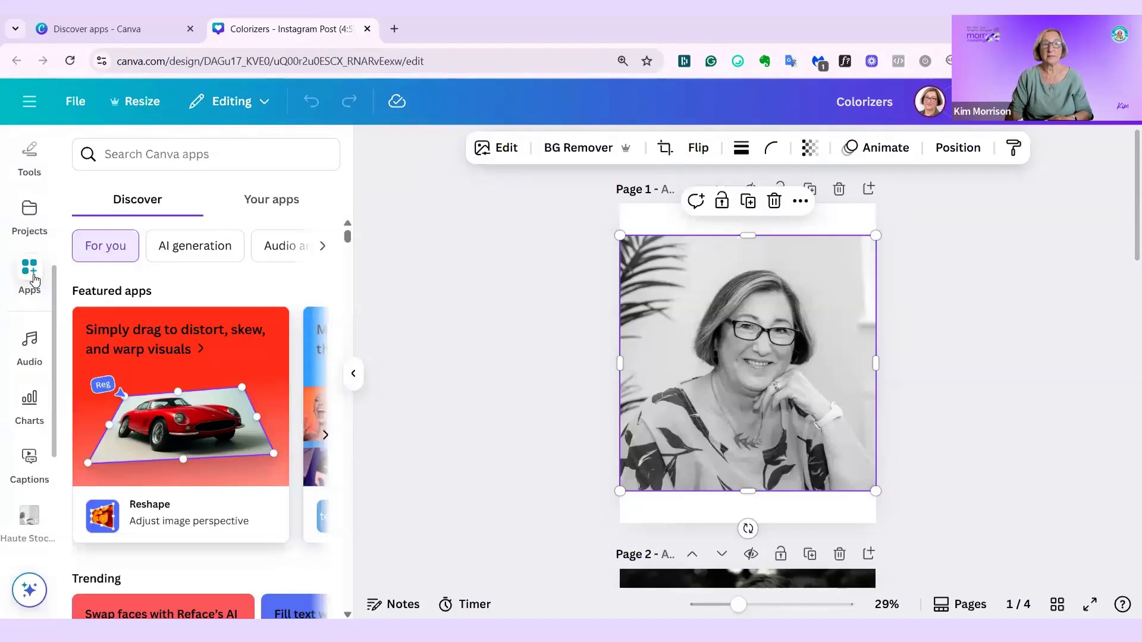
- Search the apps for Image Colorizer and open it on the black-and-white portrait
{"action": "left_click", "coordinate": [124, 152]}
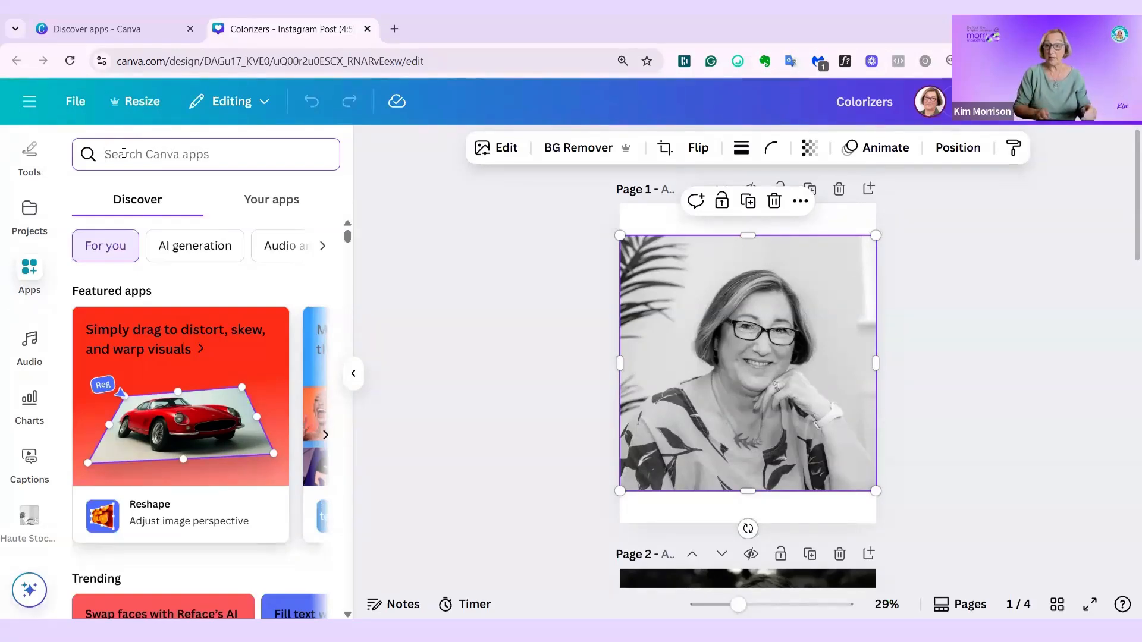
{"action": "type", "text": "I"}
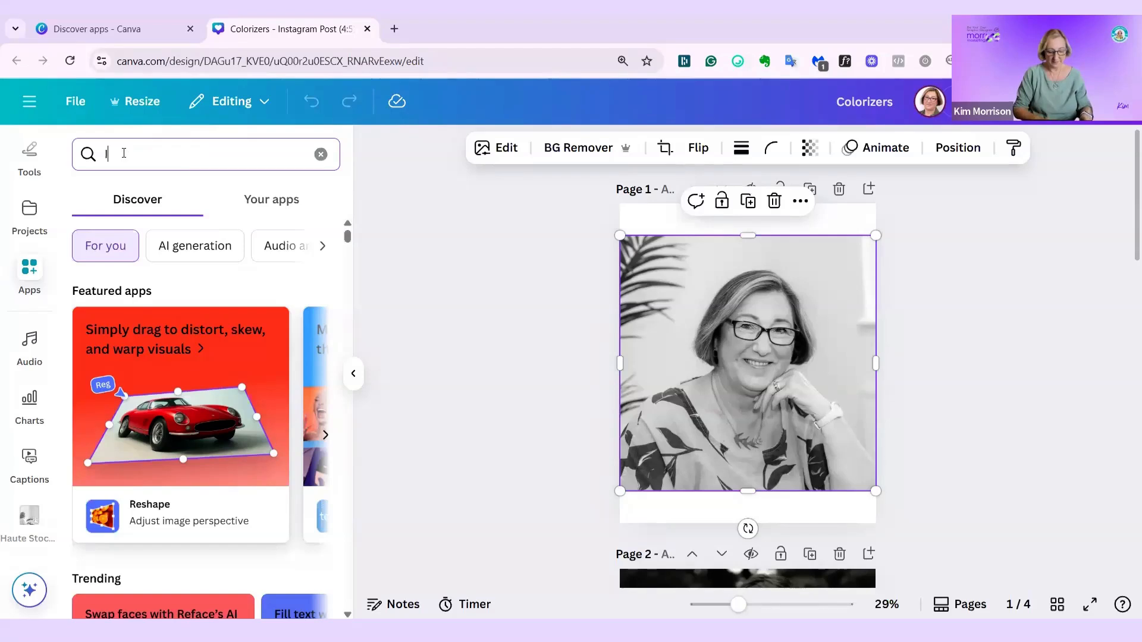
{"action": "type", "text": "mage col"}
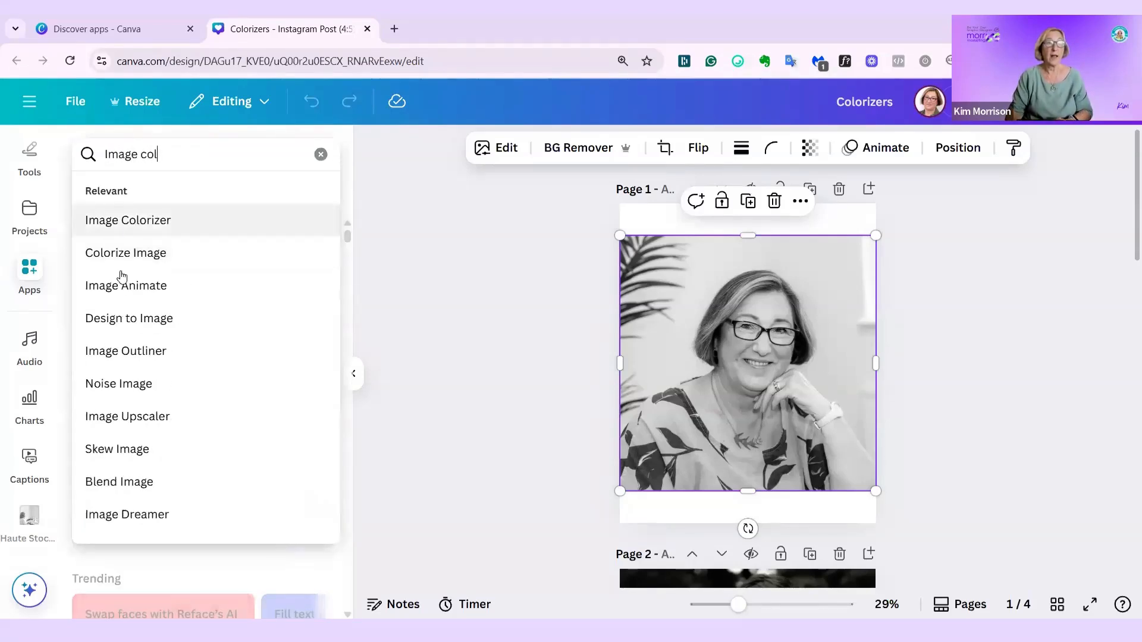
{"action": "left_click", "coordinate": [141, 226]}
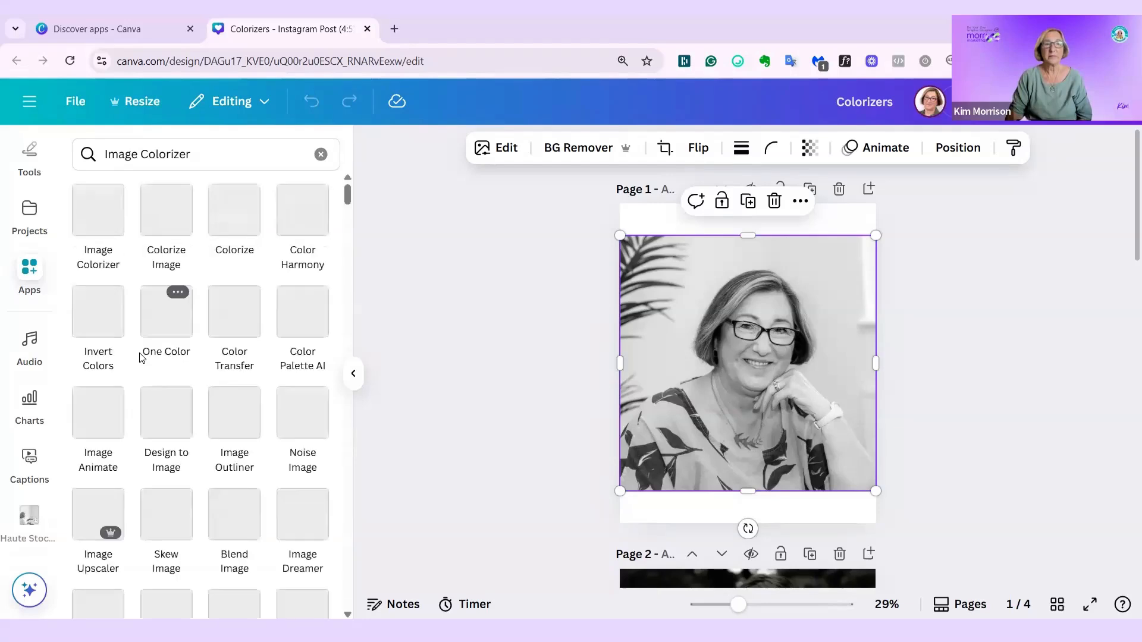
{"action": "left_click", "coordinate": [98, 209]}
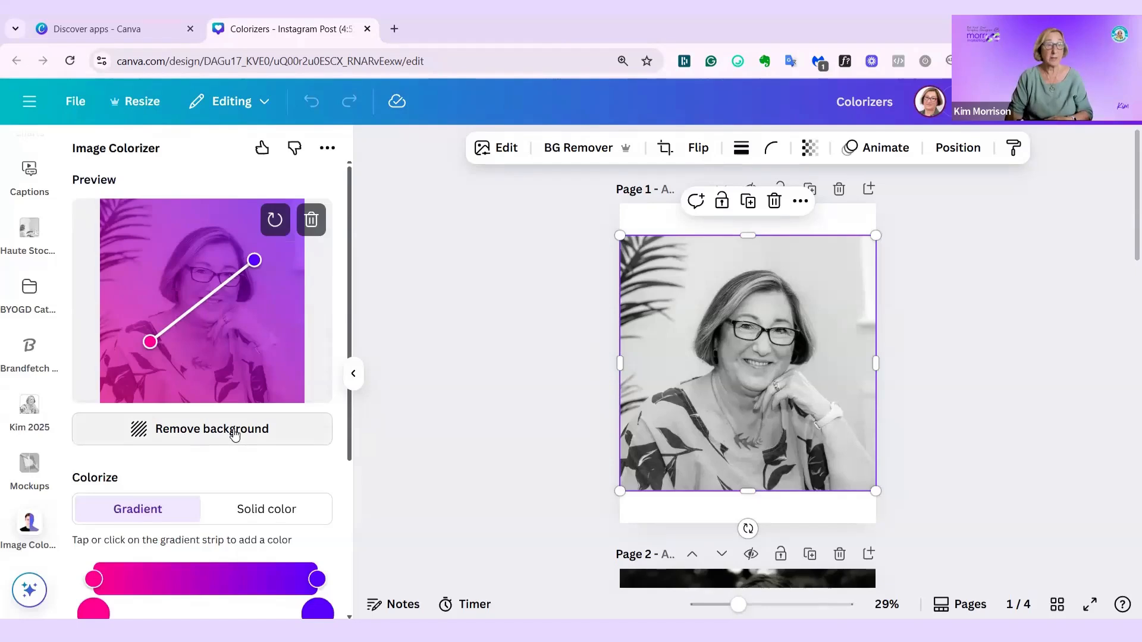
- Try the Solid color option on the portrait and return to Gradient
{"action": "scroll", "coordinate": [229, 410], "scroll_direction": "down", "scroll_amount": 3}
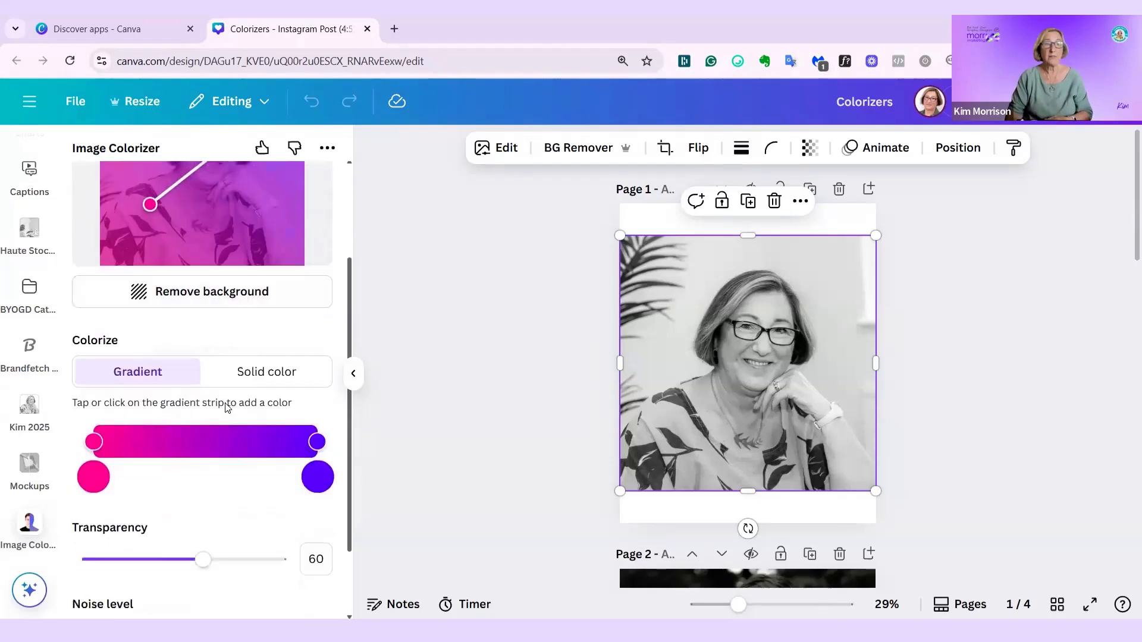
{"action": "left_click", "coordinate": [294, 361]}
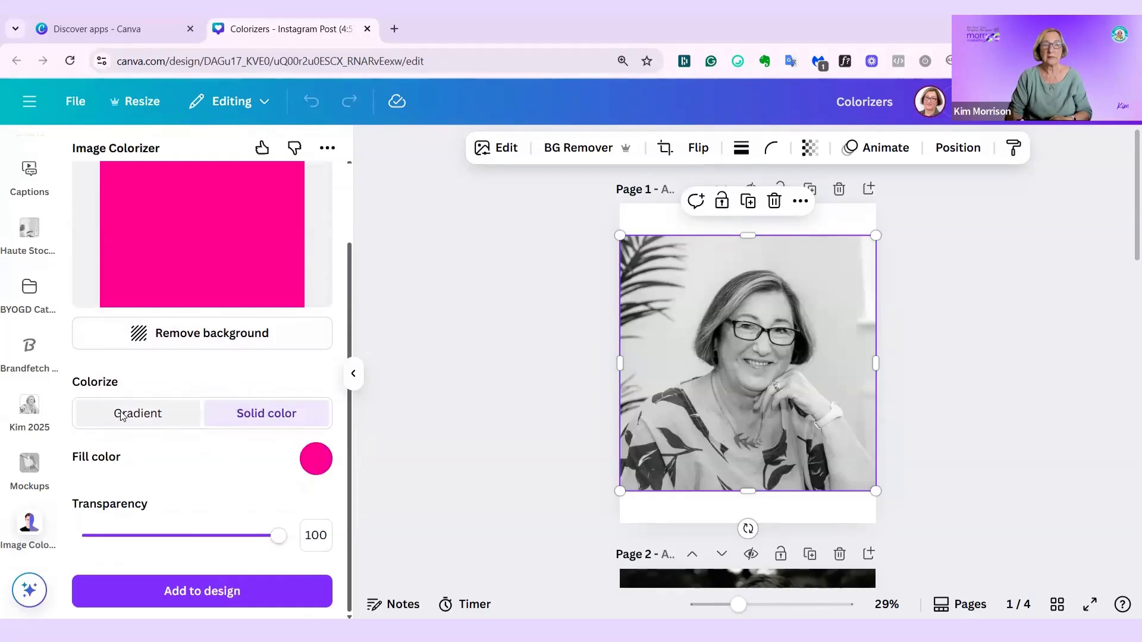
{"action": "left_click", "coordinate": [125, 418]}
- Remove the portrait's background in Image Colorizer and set the gradient's transparency to 62
{"action": "left_click", "coordinate": [210, 439]}
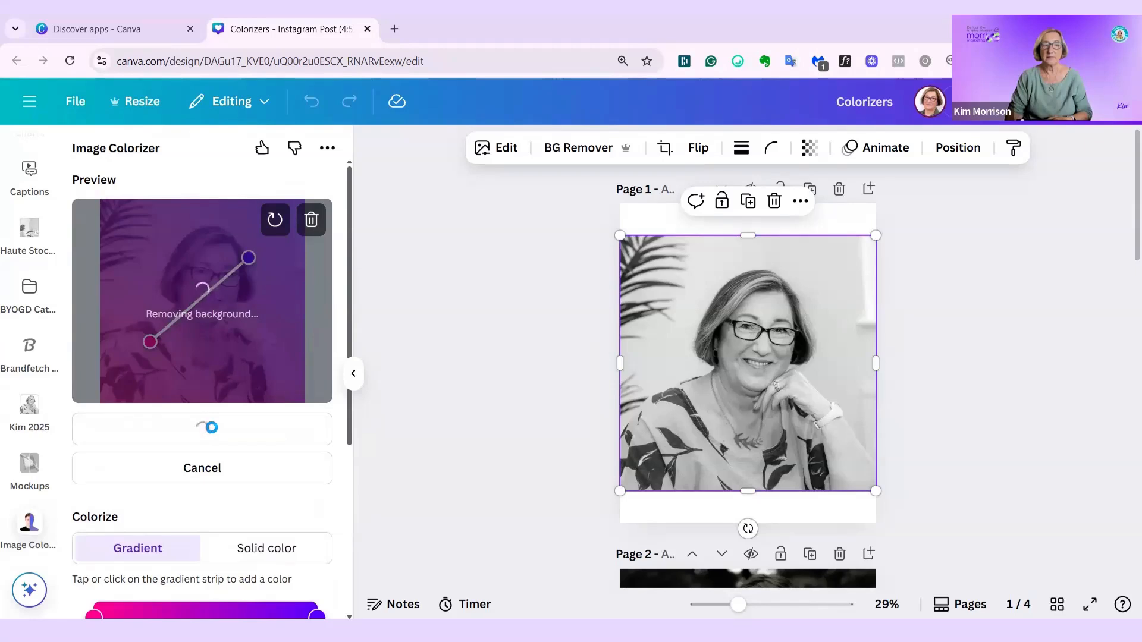
{"action": "scroll", "coordinate": [218, 414], "scroll_direction": "down", "scroll_amount": 1}
{"action": "scroll", "coordinate": [217, 414], "scroll_direction": "down", "scroll_amount": 2}
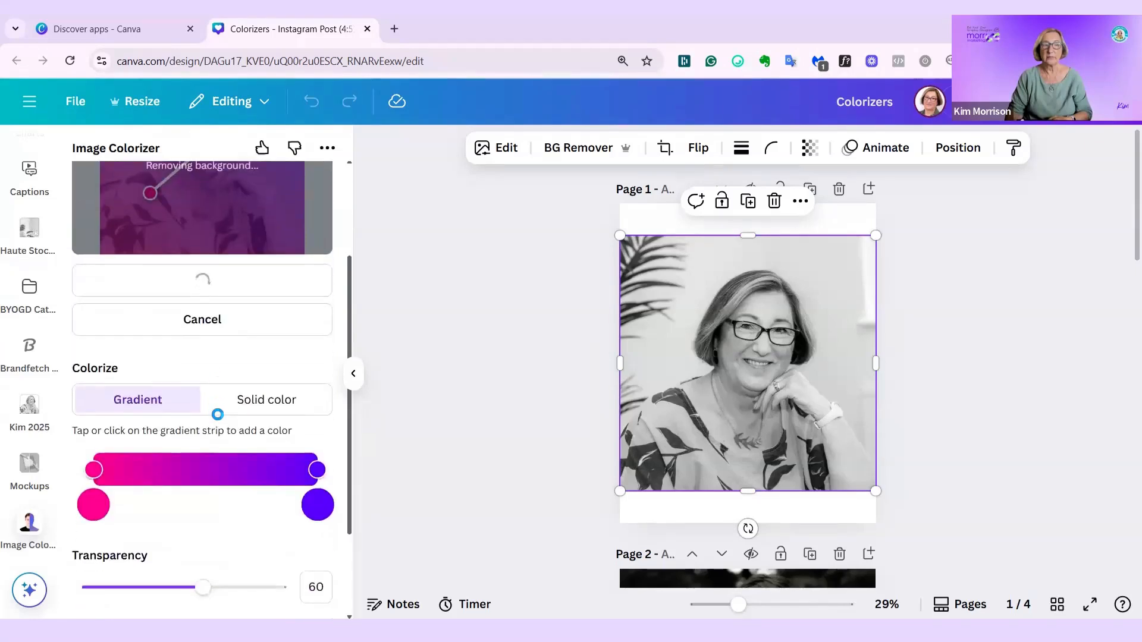
{"action": "scroll", "coordinate": [218, 413], "scroll_direction": "down", "scroll_amount": 2}
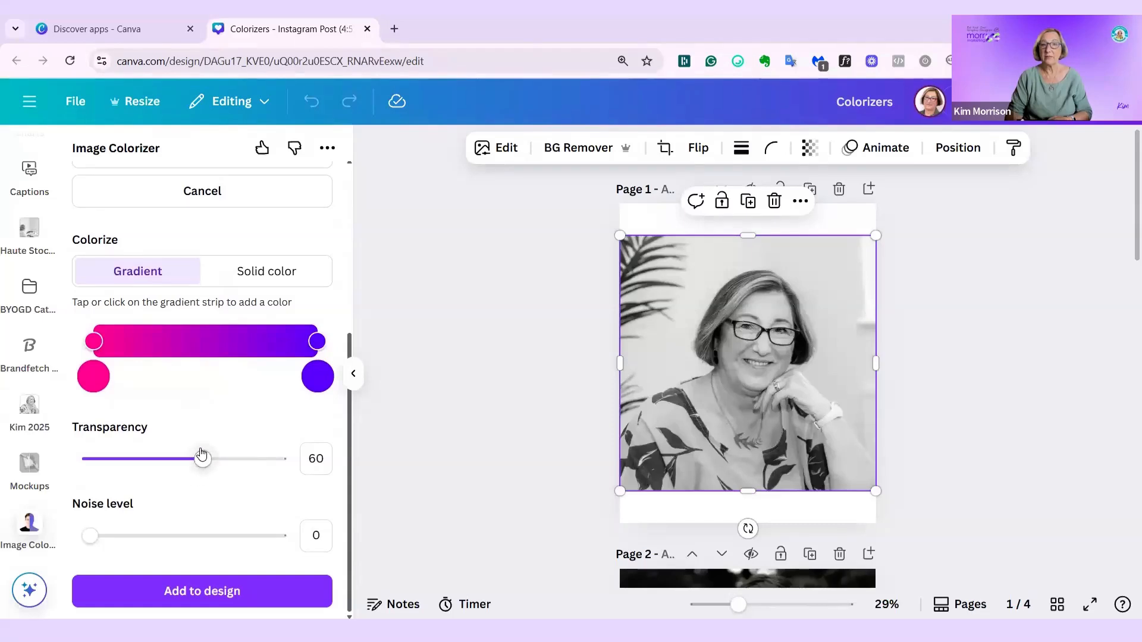
{"action": "mouse_move", "coordinate": [232, 461]}
{"action": "left_mouse_down"}
{"action": "mouse_move", "coordinate": [206, 462]}
{"action": "mouse_move", "coordinate": [222, 449]}
{"action": "left_mouse_up"}
{"action": "scroll", "coordinate": [231, 441], "scroll_direction": "up", "scroll_amount": 5}
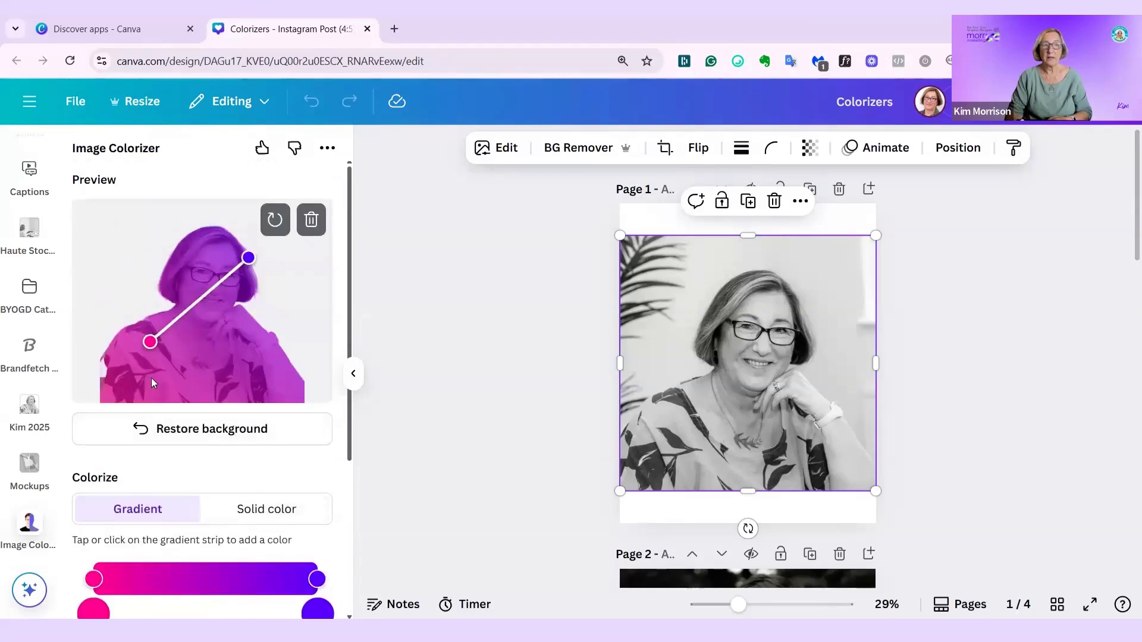
- Set the noise level to 36 and add the colorized cutout to the design
{"action": "scroll", "coordinate": [178, 373], "scroll_direction": "down", "scroll_amount": 5}
{"action": "left_click", "coordinate": [158, 536]}
{"action": "scroll", "coordinate": [186, 464], "scroll_direction": "up", "scroll_amount": 4}
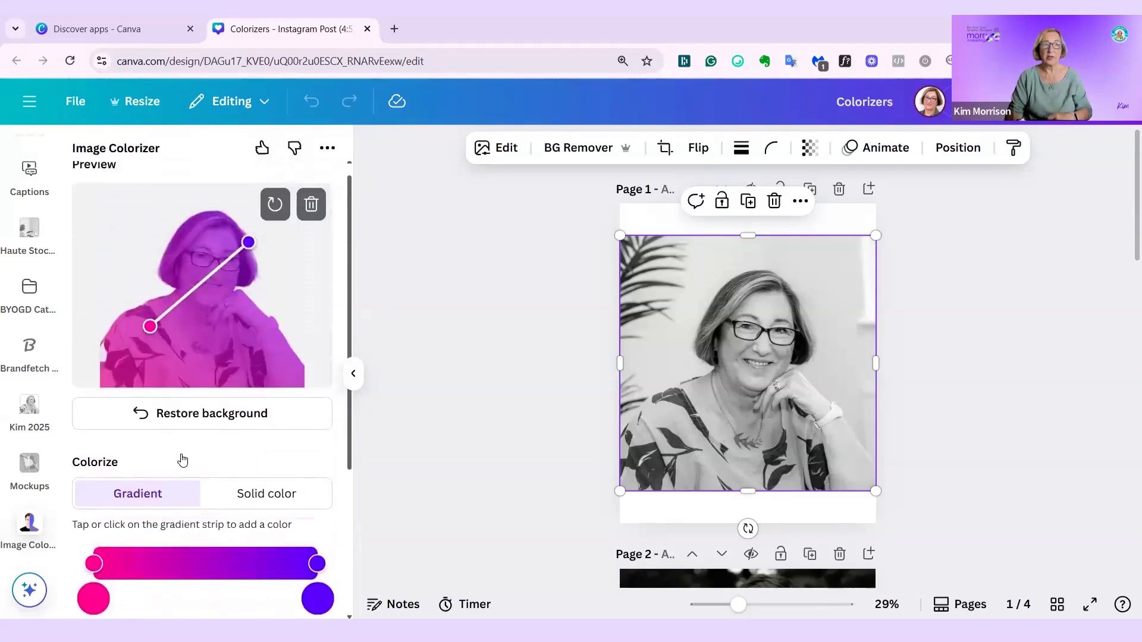
{"action": "scroll", "coordinate": [183, 461], "scroll_direction": "down", "scroll_amount": 4}
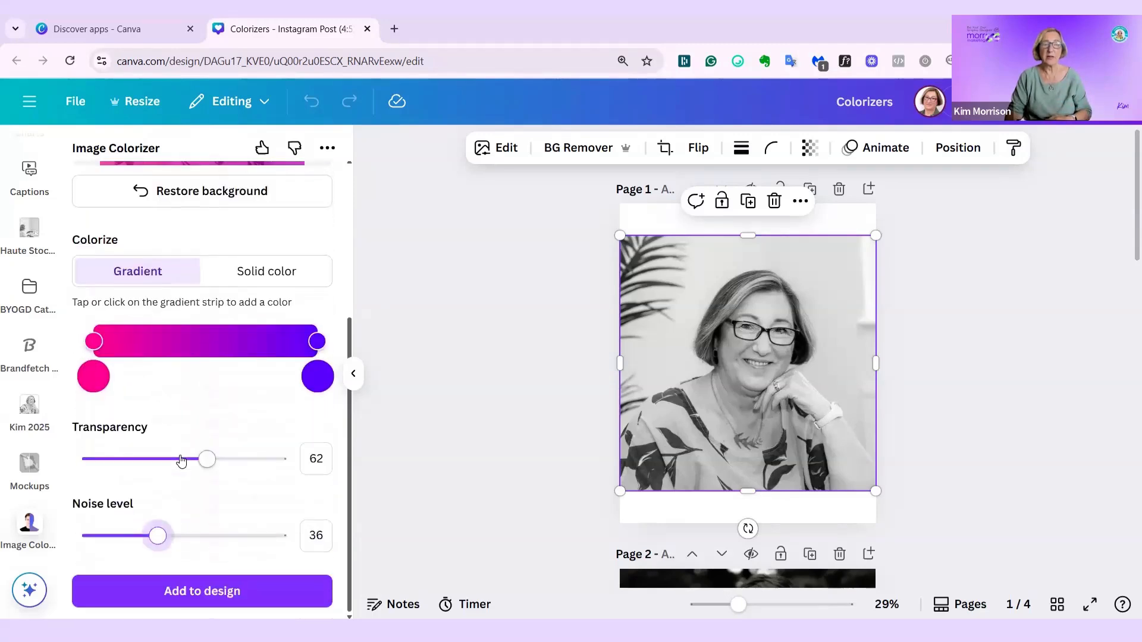
{"action": "left_click", "coordinate": [171, 593]}
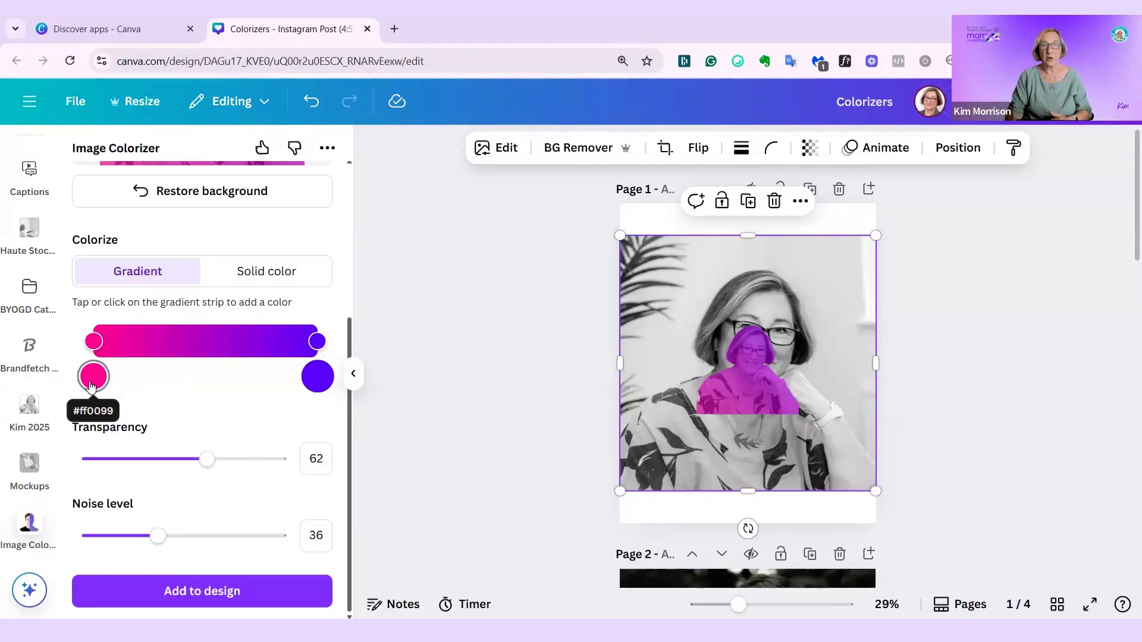
- Set the colorized cutout as the background of page 1 and delete the original black-and-white portrait
{"action": "left_click", "coordinate": [738, 386]}
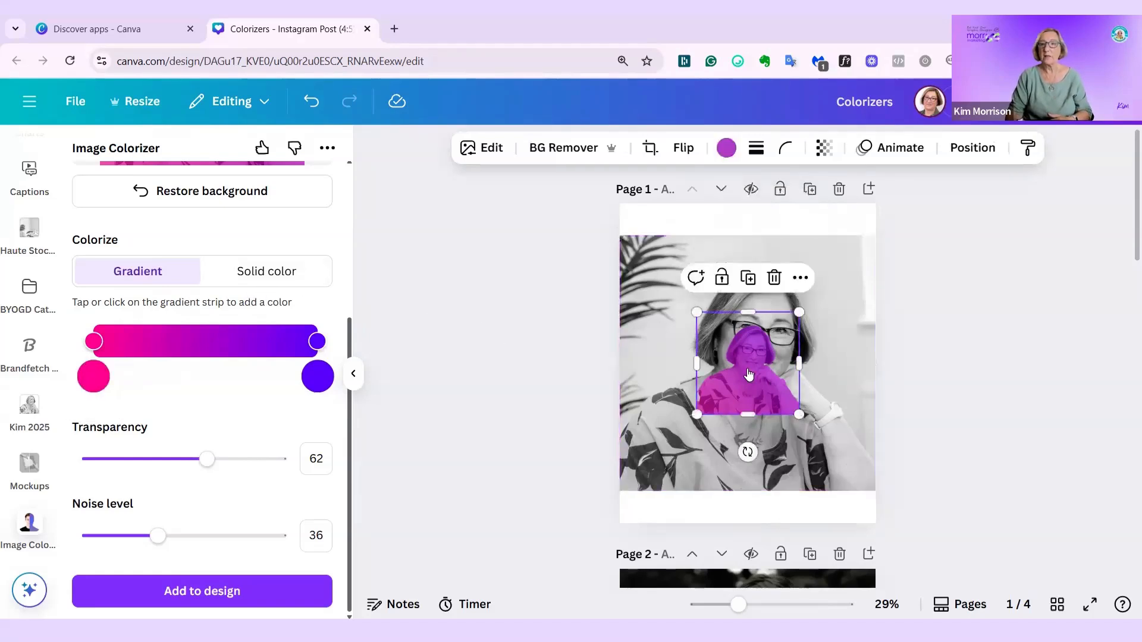
{"action": "right_click", "coordinate": [719, 397]}
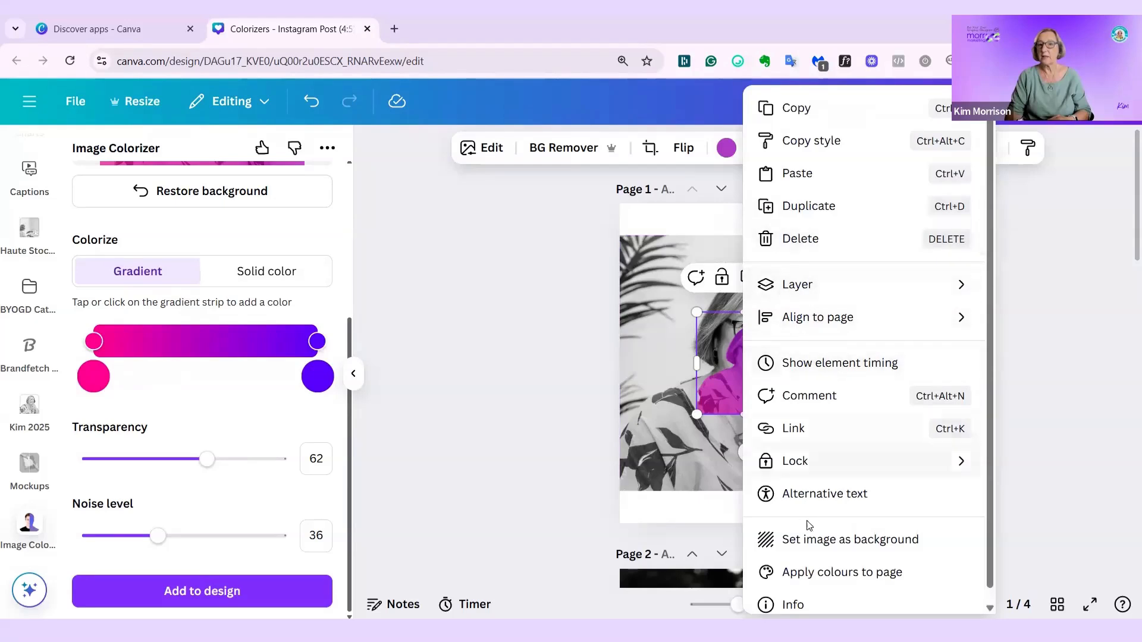
{"action": "left_click", "coordinate": [817, 541]}
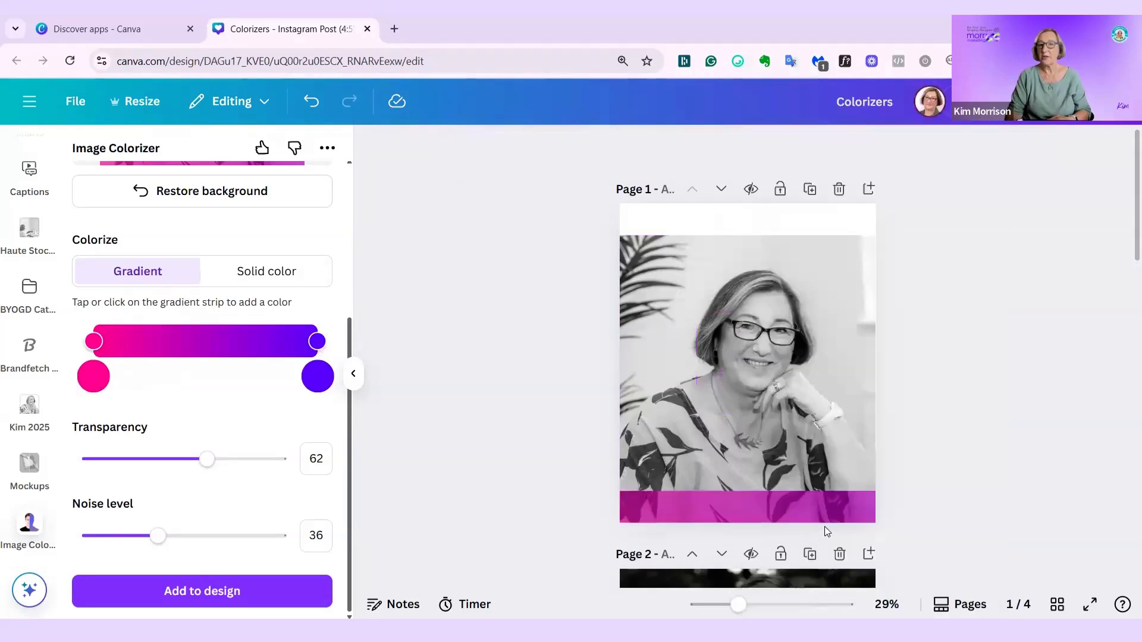
{"action": "left_click", "coordinate": [809, 320]}
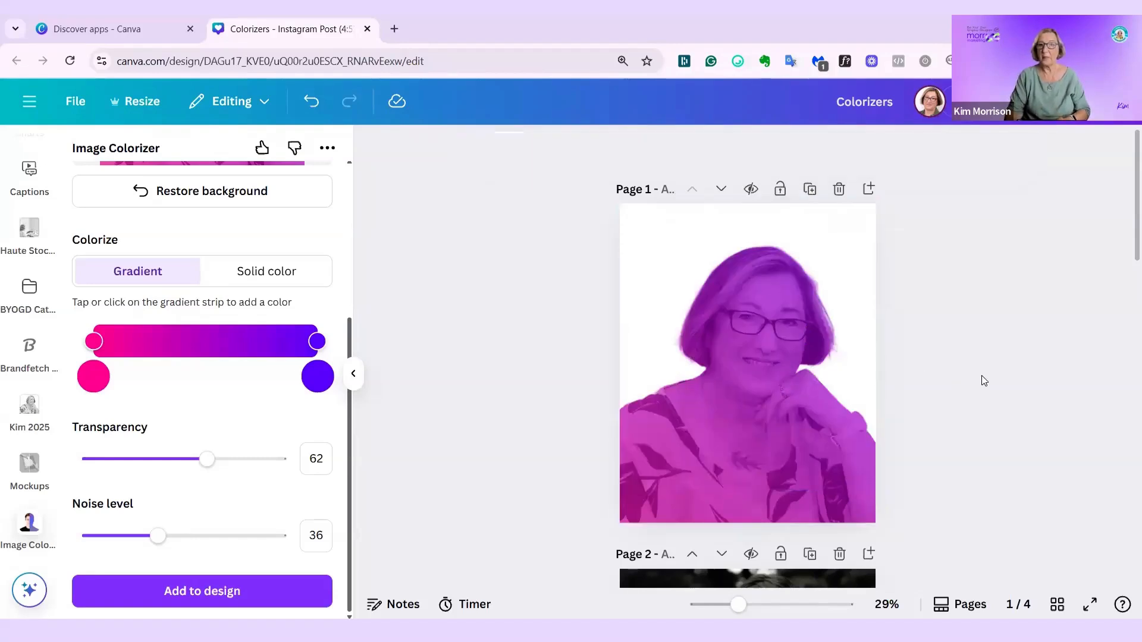
- Restore the portrait's background in Image Colorizer, add the colorized image to the design and set it as page 1's background
{"action": "left_click", "coordinate": [205, 198]}
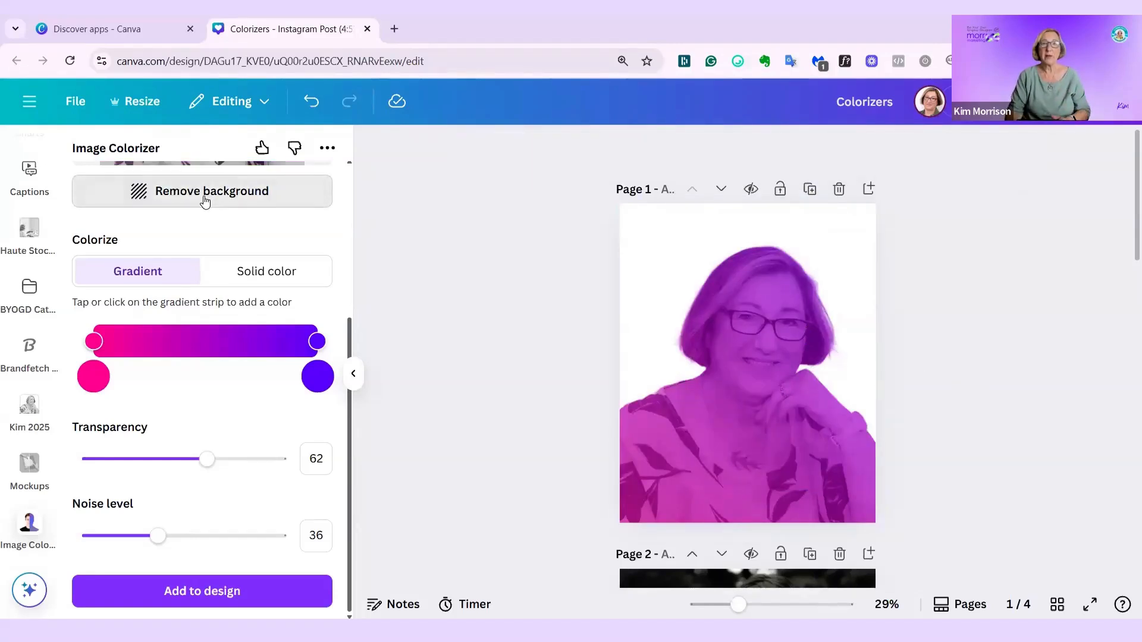
{"action": "left_click", "coordinate": [190, 591]}
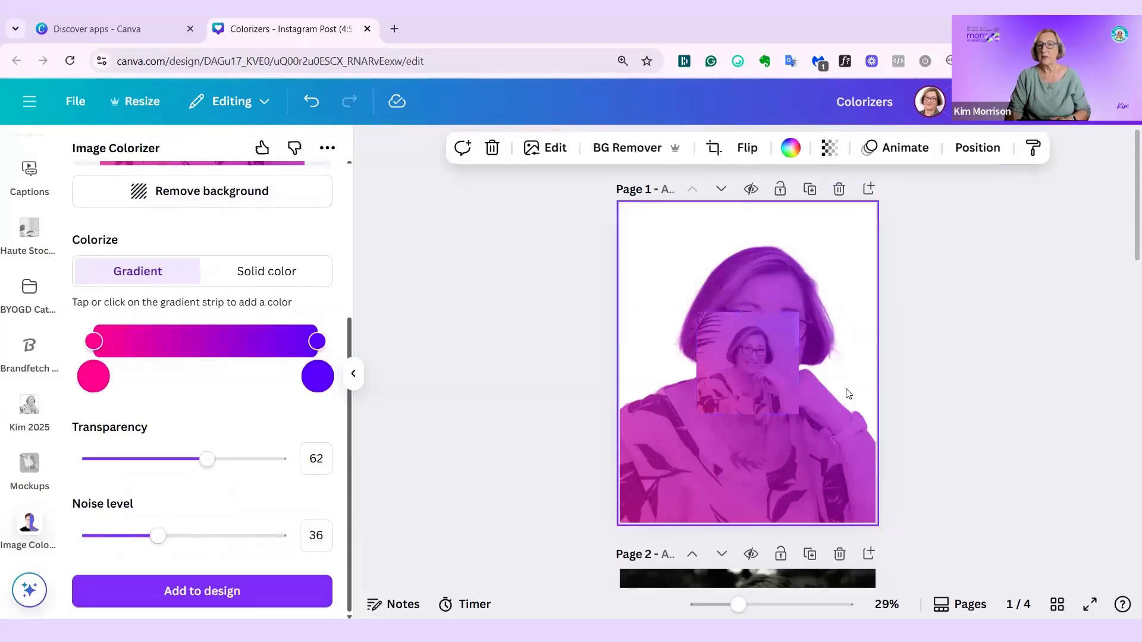
{"action": "right_click", "coordinate": [735, 393]}
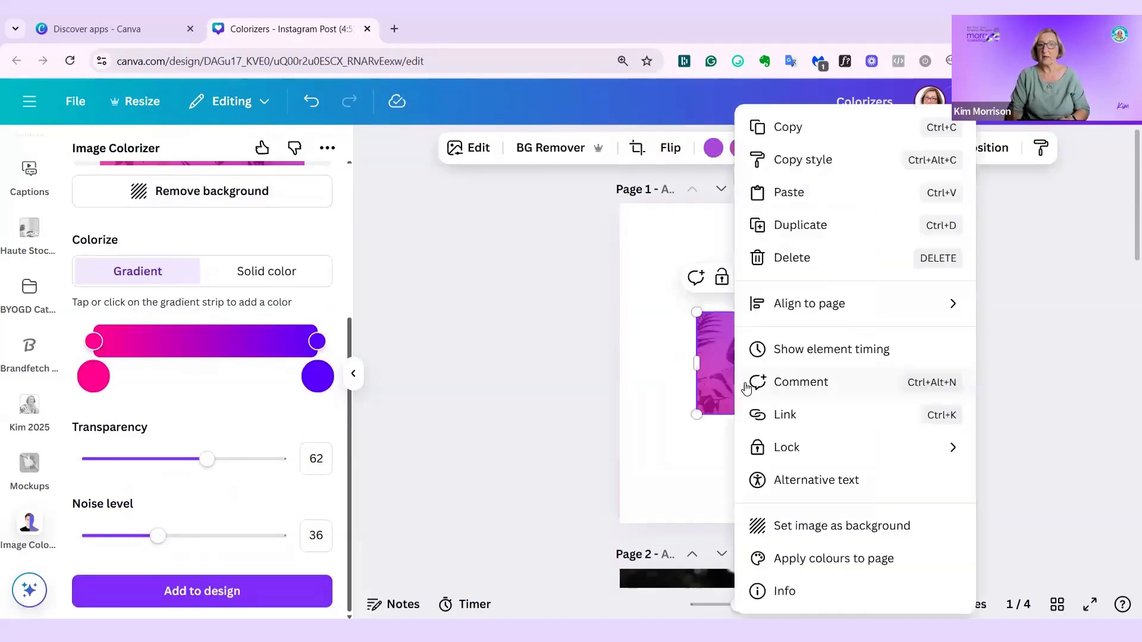
{"action": "left_click", "coordinate": [801, 532]}
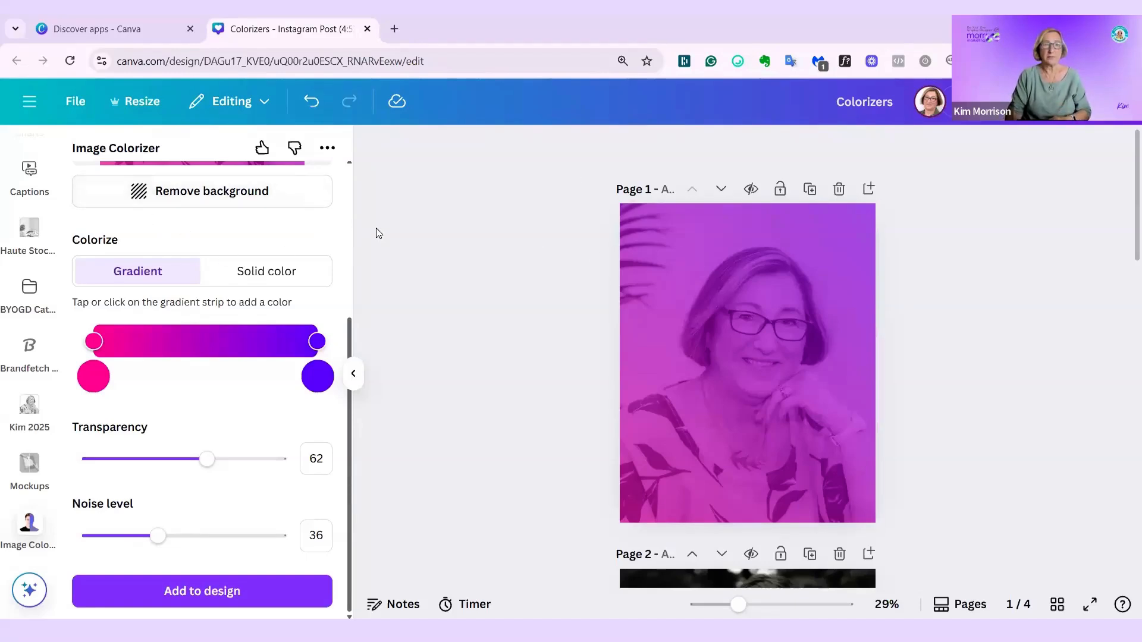
- Open the Colorize Image app and select the black-and-white couple photo on page 2 as its source
{"action": "scroll", "coordinate": [30, 333], "scroll_direction": "up", "scroll_amount": 4}
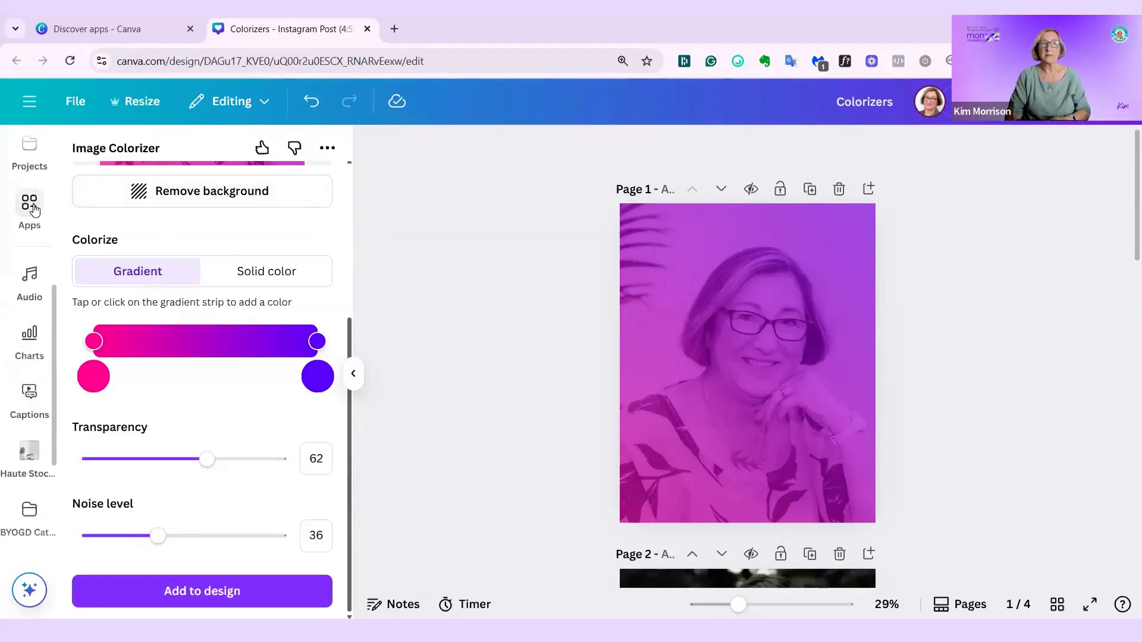
{"action": "left_click", "coordinate": [34, 210]}
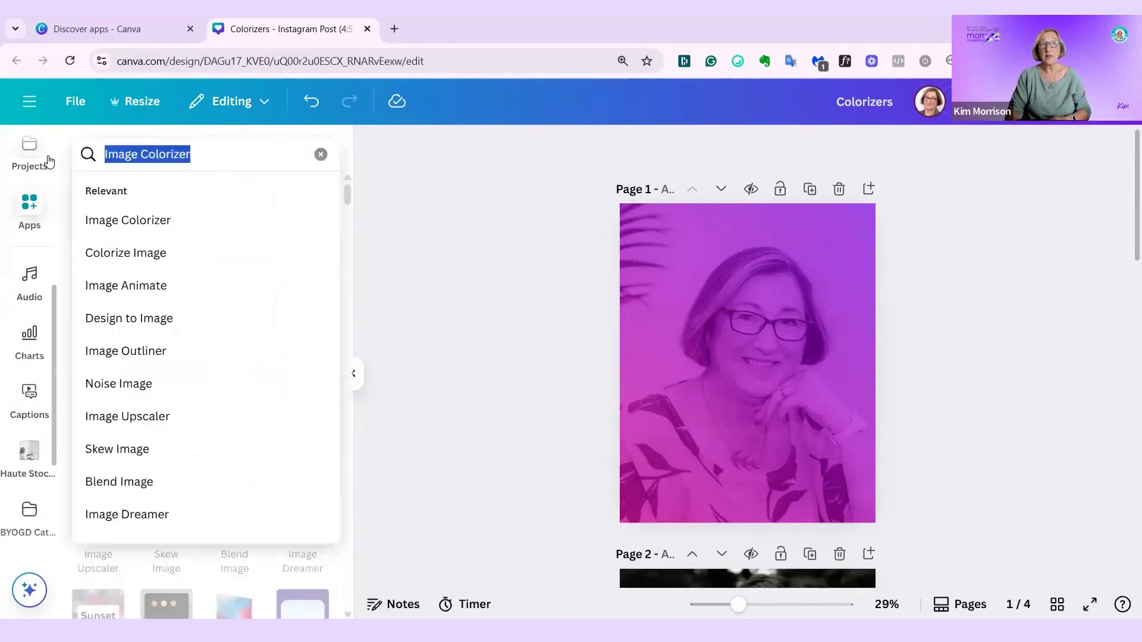
{"action": "left_click", "coordinate": [124, 262]}
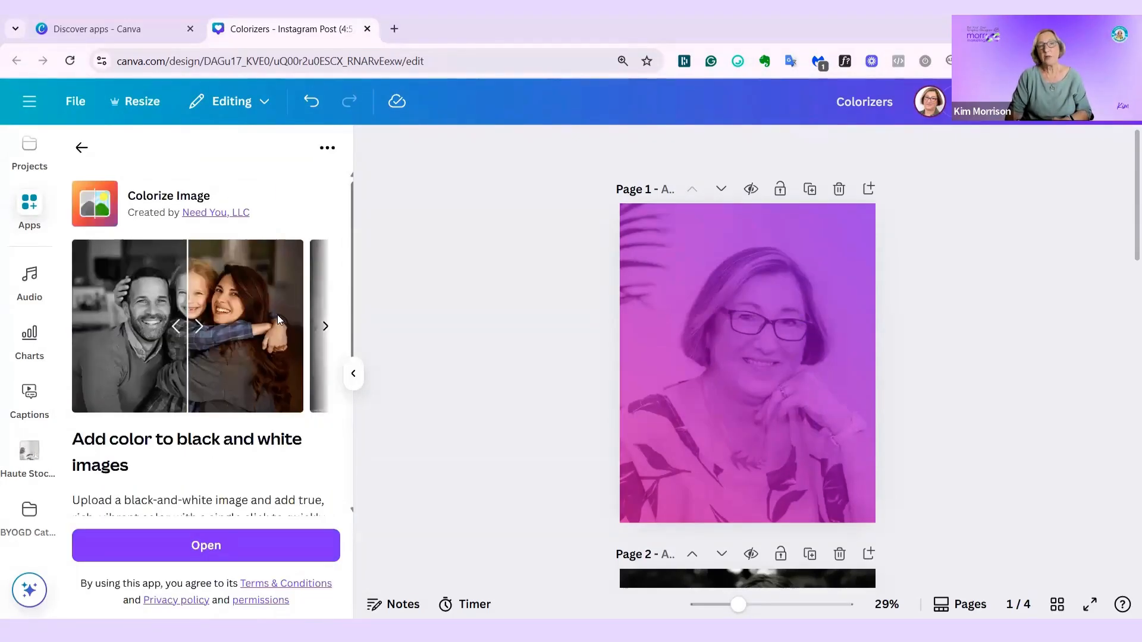
{"action": "scroll", "coordinate": [683, 370], "scroll_direction": "down", "scroll_amount": 5}
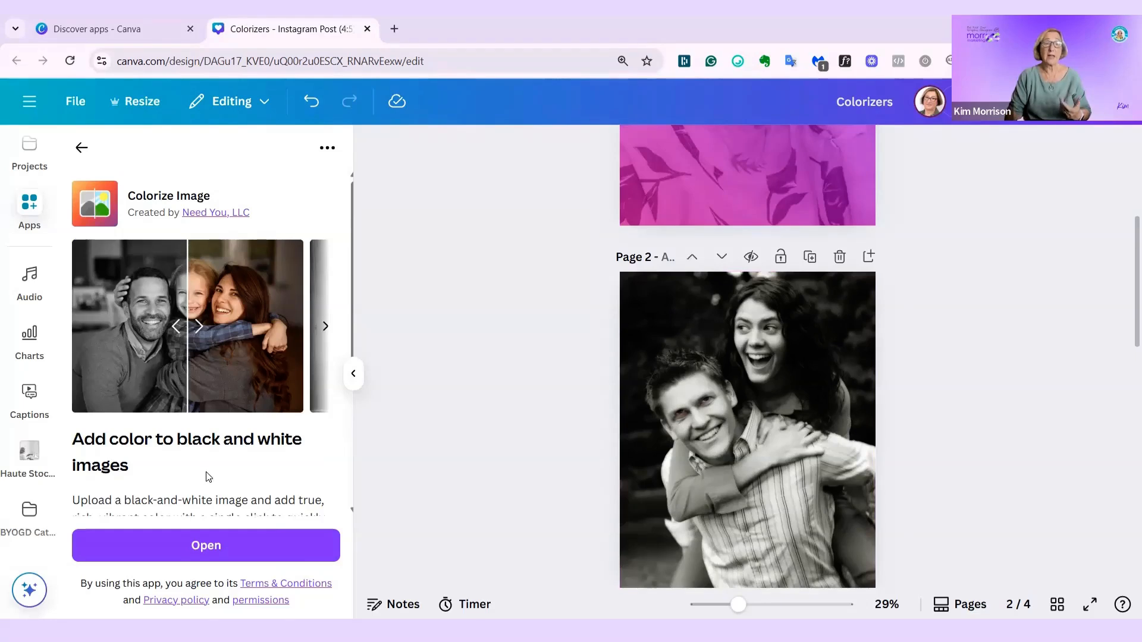
{"action": "scroll", "coordinate": [207, 475], "scroll_direction": "down", "scroll_amount": 3}
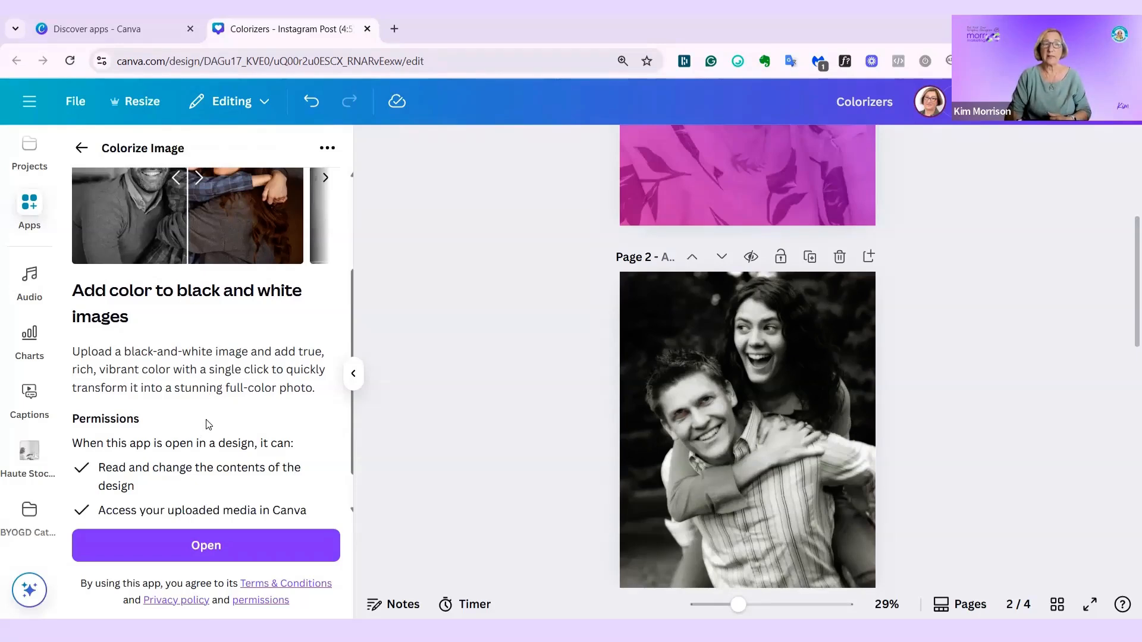
{"action": "scroll", "coordinate": [208, 424], "scroll_direction": "down", "scroll_amount": 1}
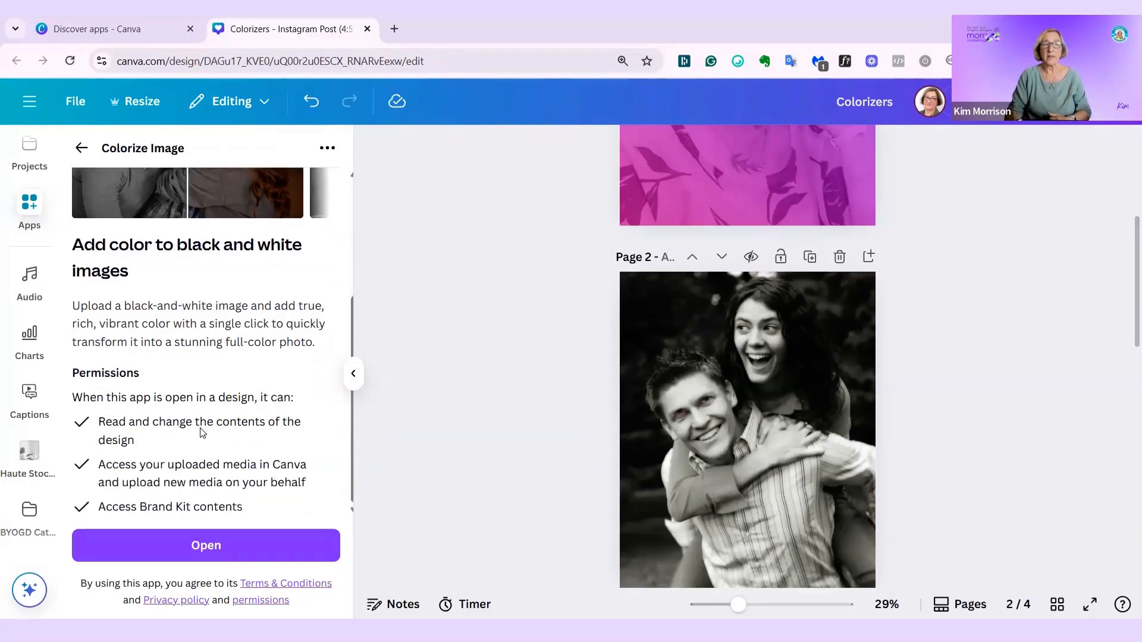
{"action": "left_click", "coordinate": [202, 546]}
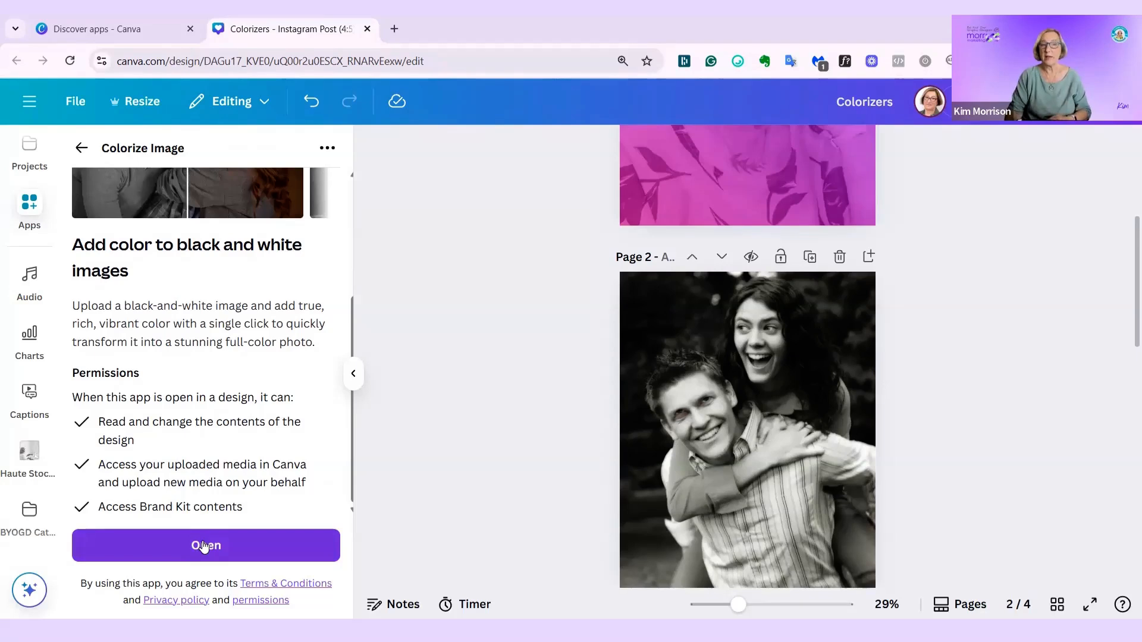
{"action": "left_click", "coordinate": [202, 546]}
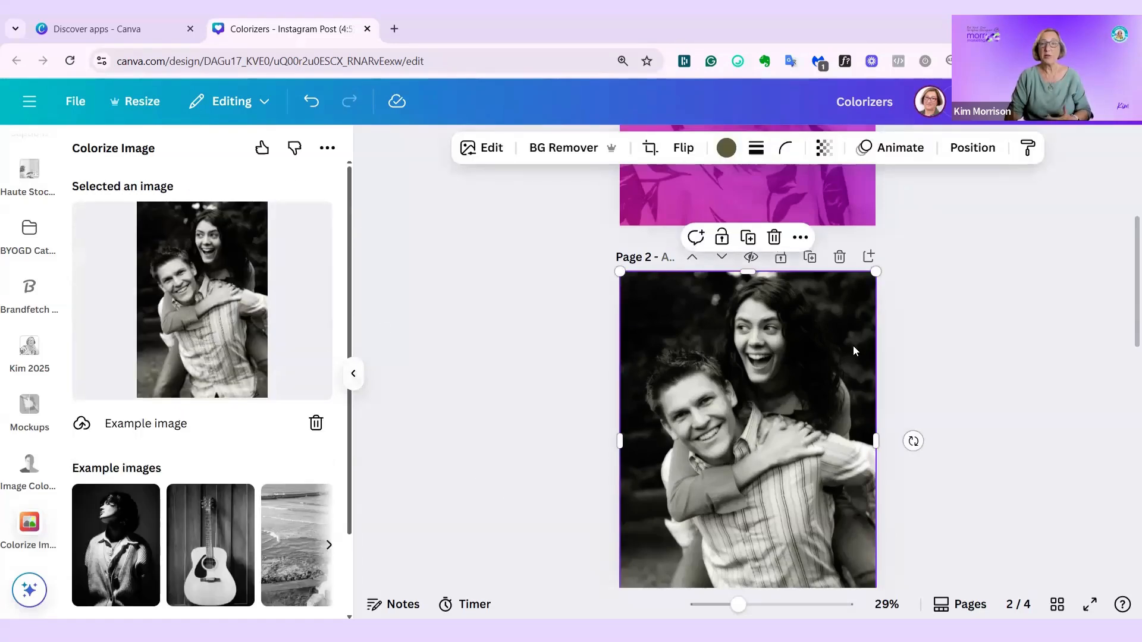
- Open Colorize Image's pricing page in a new tab, review the plans and return to the design
{"action": "scroll", "coordinate": [253, 348], "scroll_direction": "down", "scroll_amount": 3}
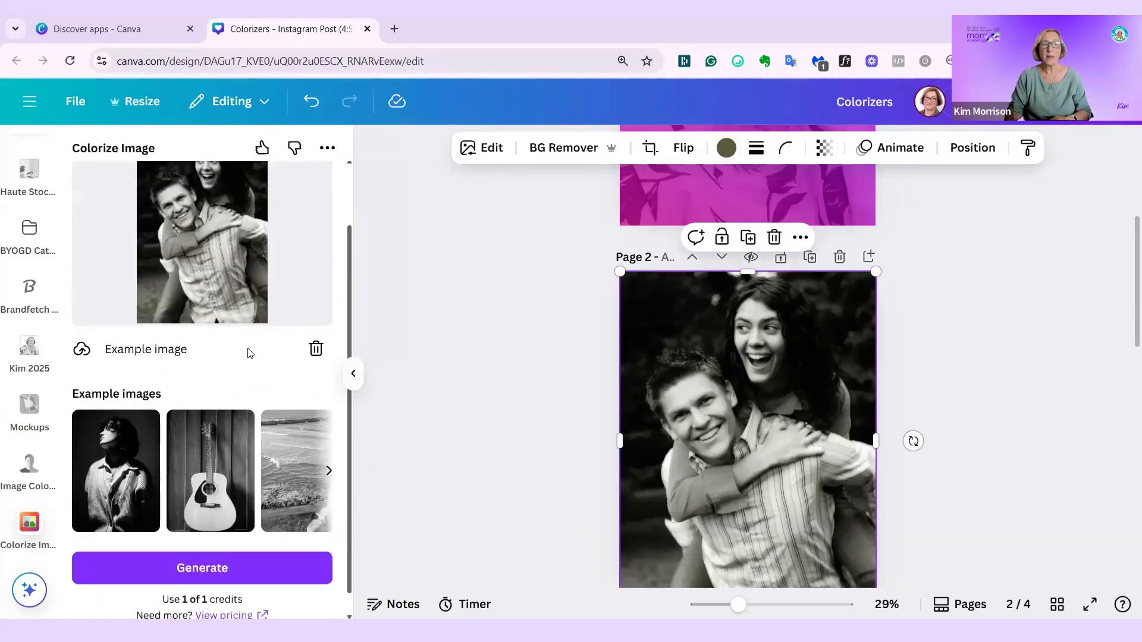
{"action": "scroll", "coordinate": [206, 475], "scroll_direction": "right", "scroll_amount": 1}
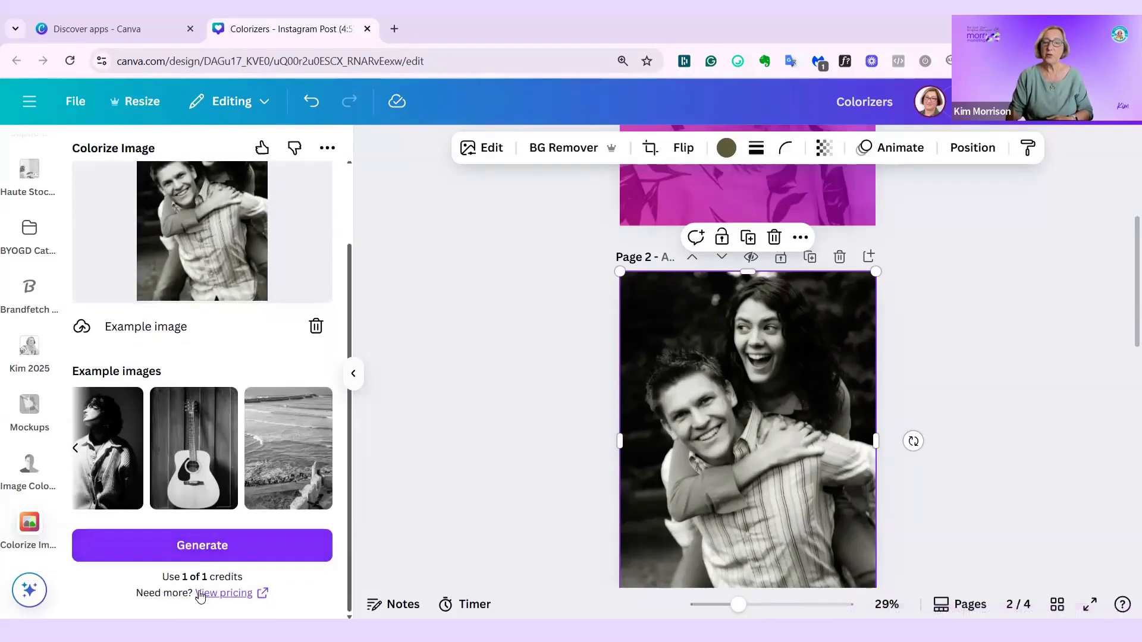
{"action": "right_click", "coordinate": [232, 599]}
{"action": "left_click", "coordinate": [315, 371]}
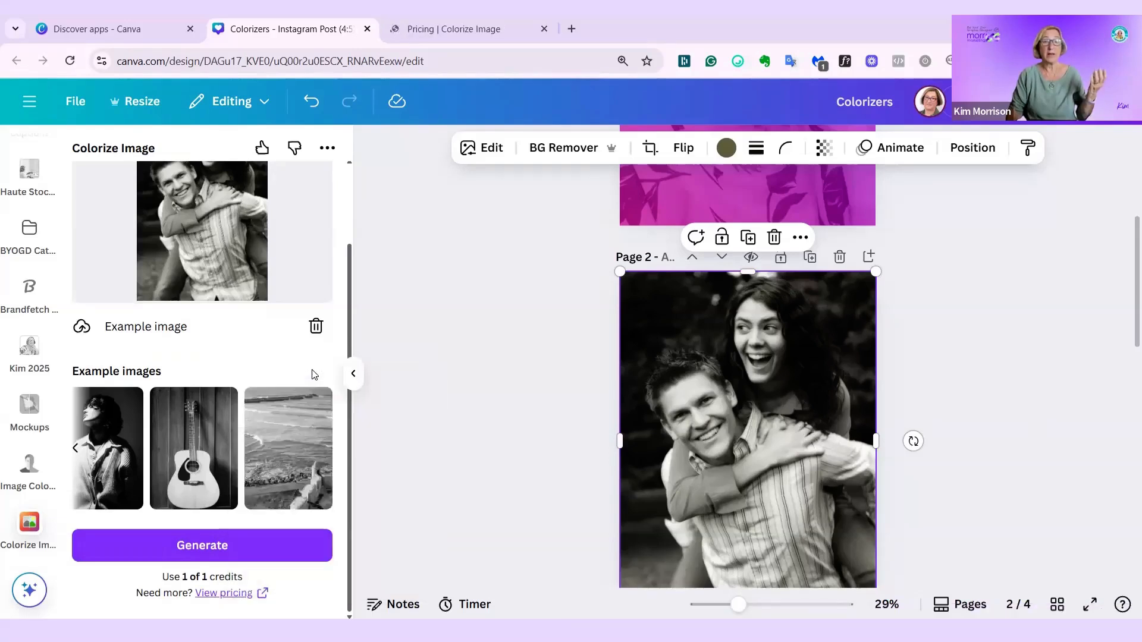
{"action": "left_click", "coordinate": [456, 28]}
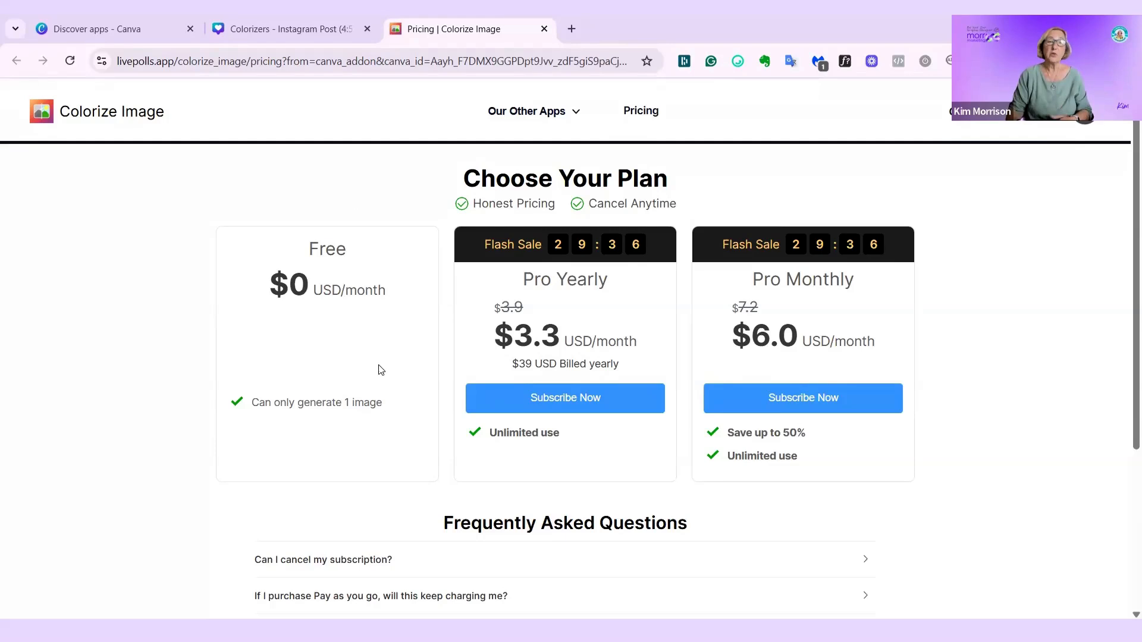
{"action": "left_click", "coordinate": [280, 29]}
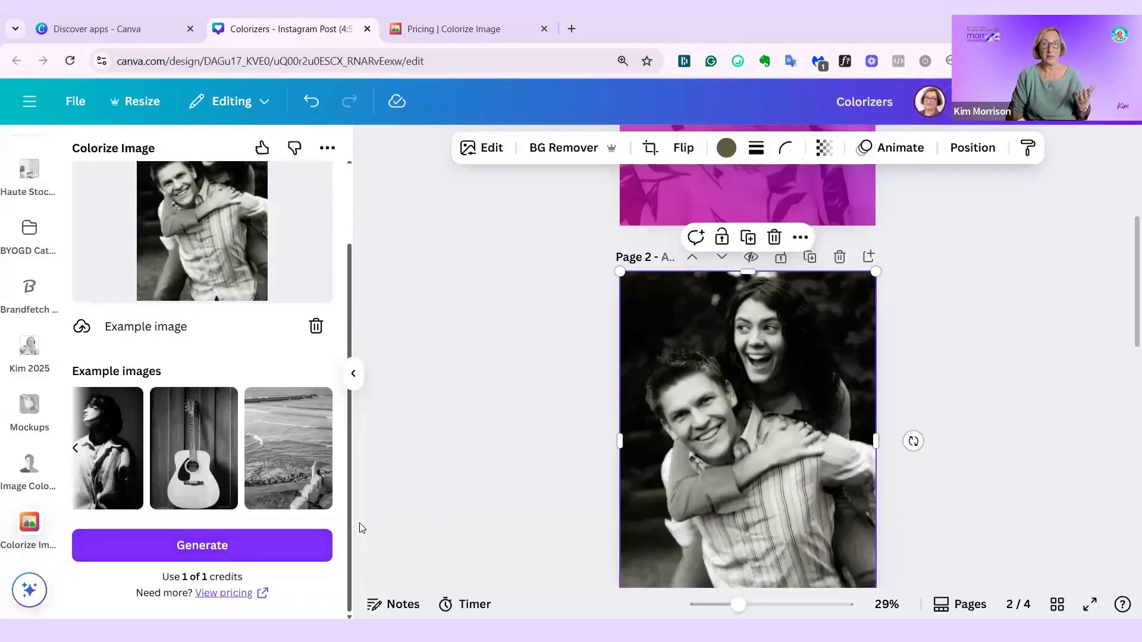
- Generate the colorized version of the couple photo and insert a blank page after page 2
{"action": "left_click", "coordinate": [192, 548]}
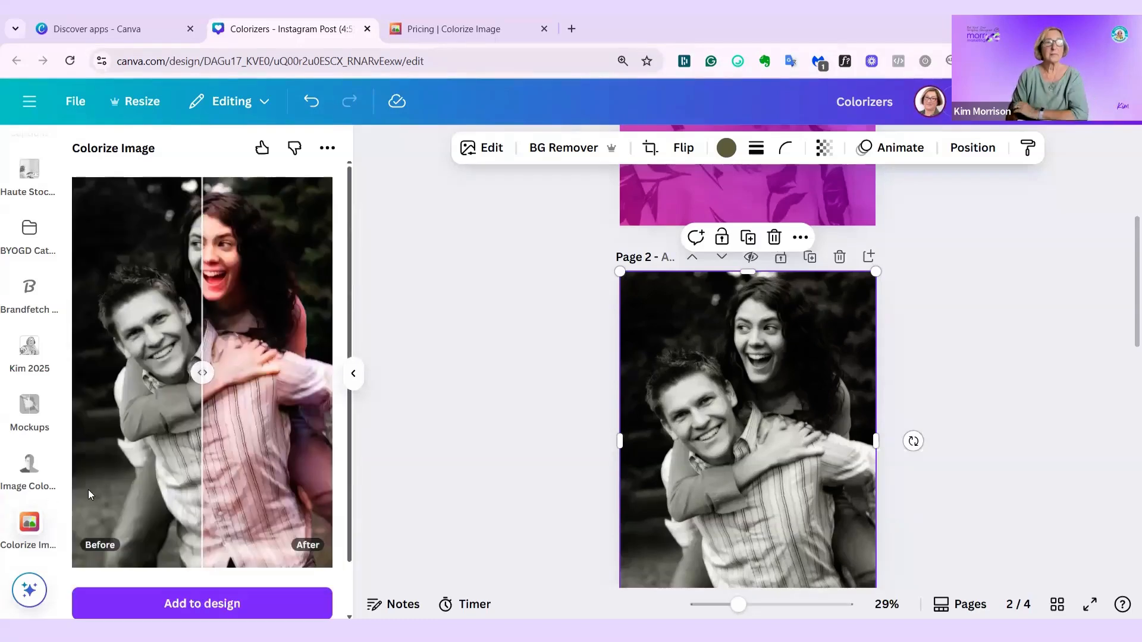
{"action": "scroll", "coordinate": [812, 196], "scroll_direction": "down", "scroll_amount": 1}
{"action": "left_click", "coordinate": [867, 184]}
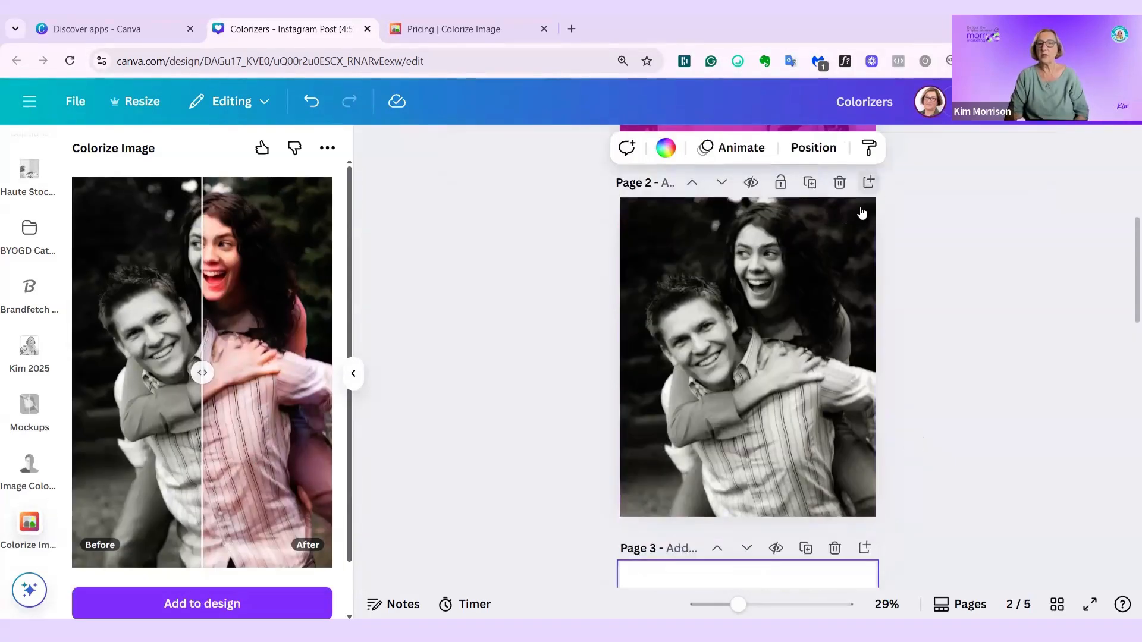
{"action": "scroll", "coordinate": [248, 430], "scroll_direction": "down", "scroll_amount": 1}
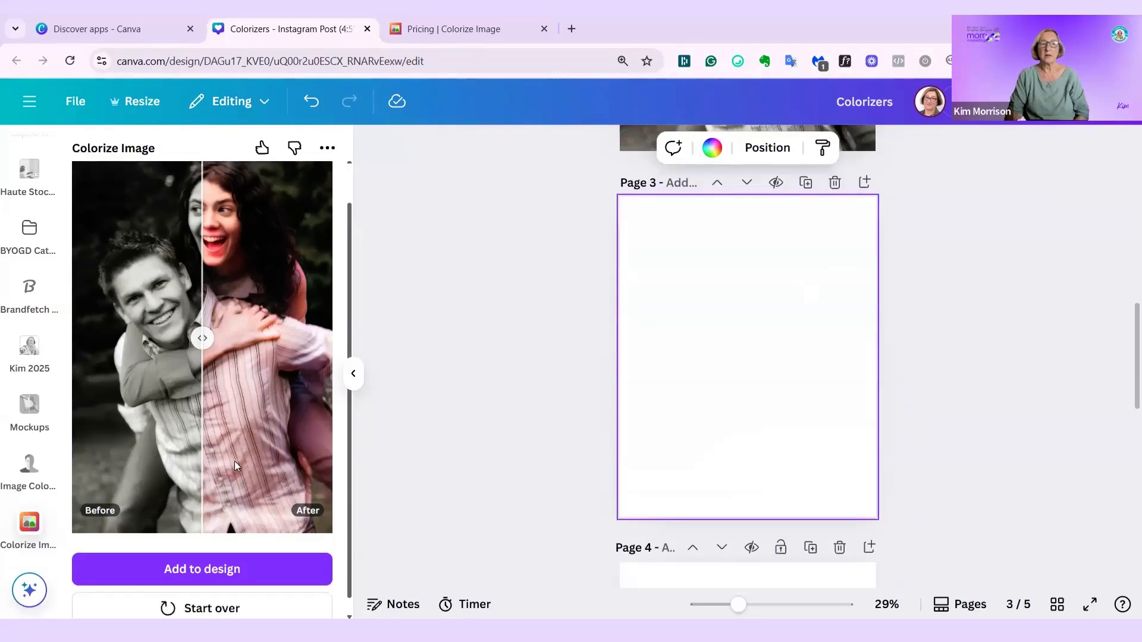
- Add the colorized couple photo to page 3 and set it as the page background
{"action": "left_click", "coordinate": [244, 544]}
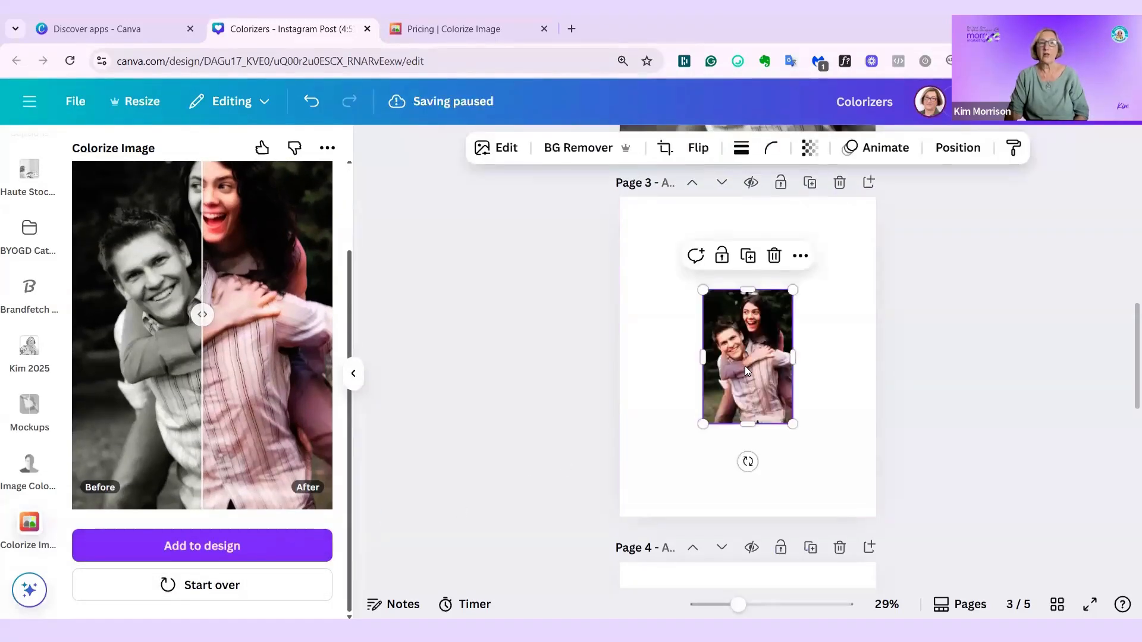
{"action": "right_click", "coordinate": [745, 366]}
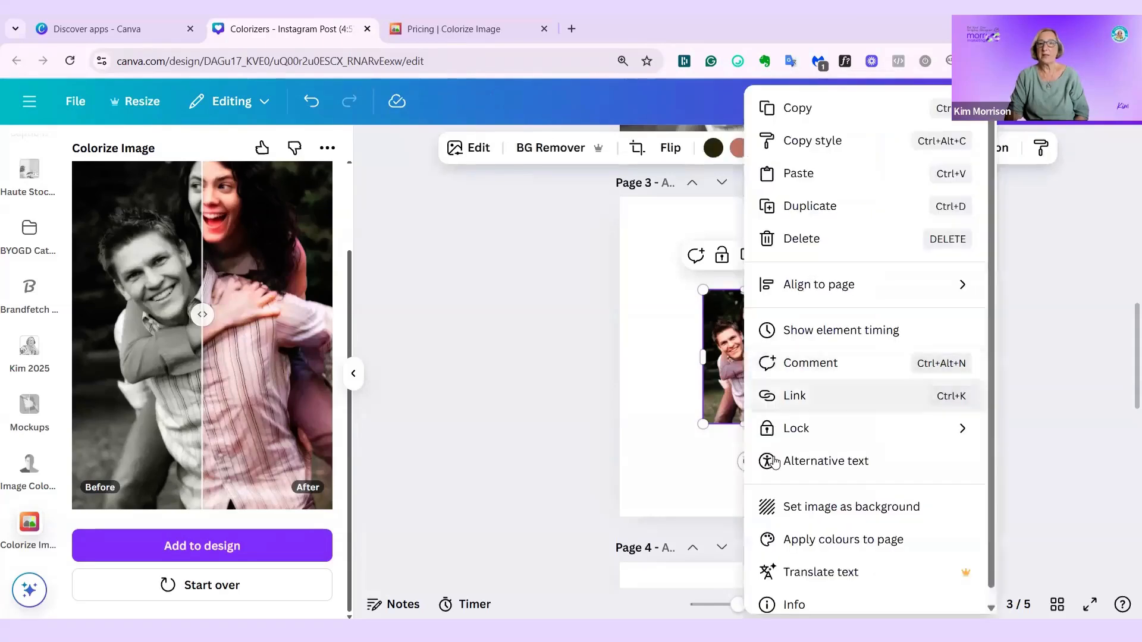
{"action": "left_click", "coordinate": [919, 510]}
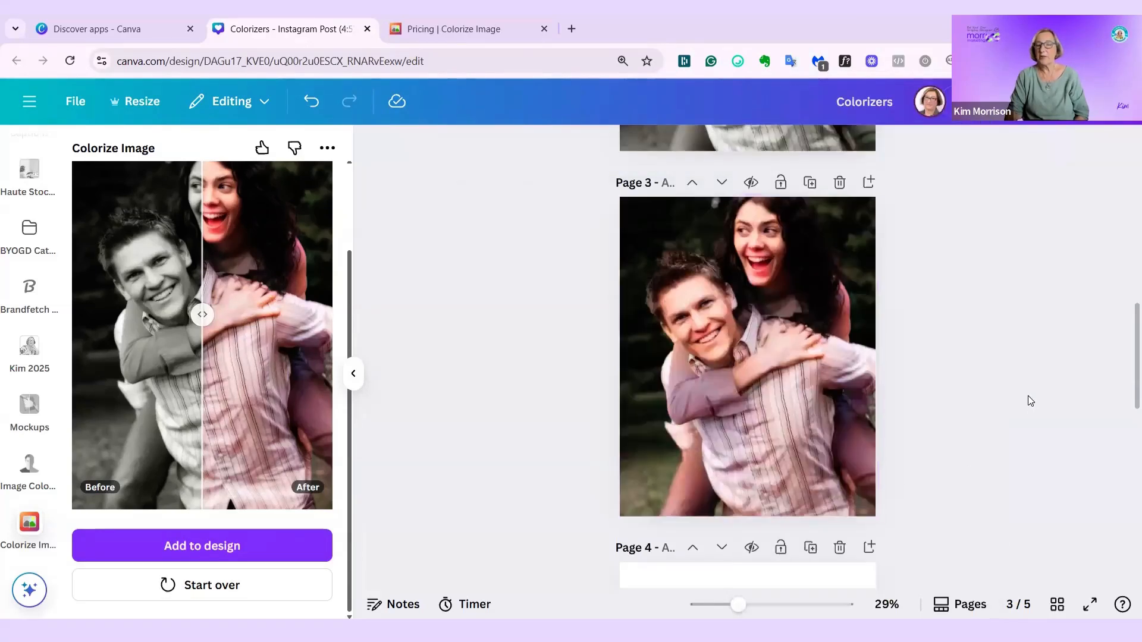
{"action": "scroll", "coordinate": [961, 380], "scroll_direction": "up", "scroll_amount": 5}
{"action": "scroll", "coordinate": [951, 374], "scroll_direction": "down", "scroll_amount": 5}
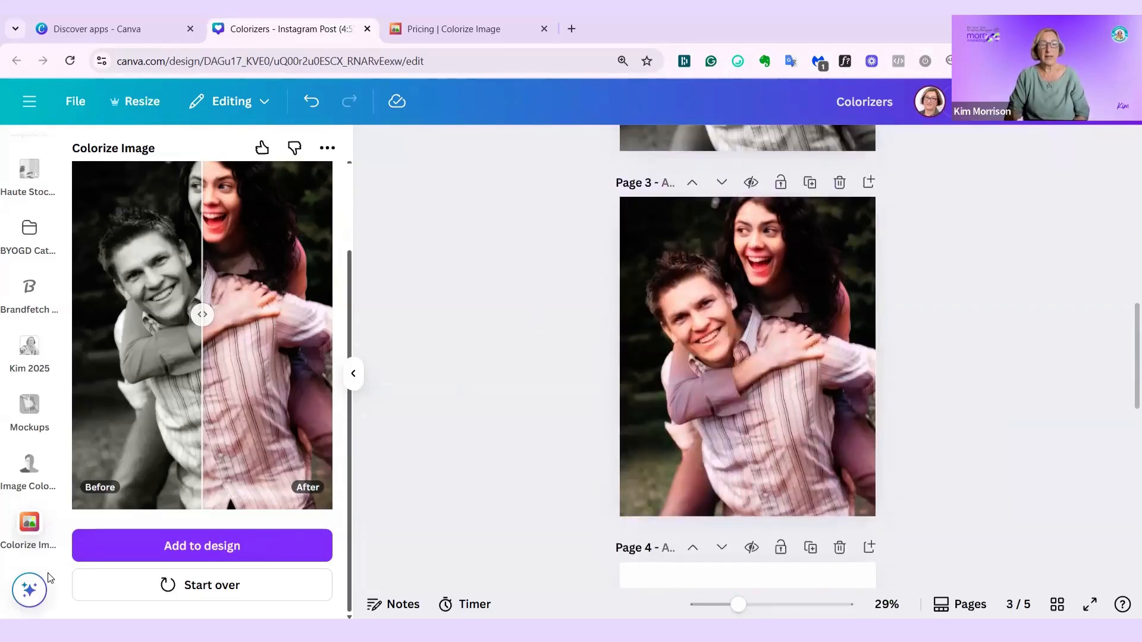
- Open the Image Recolor app and select the black-and-white portrait on page 4 as its source
{"action": "left_click", "coordinate": [29, 467]}
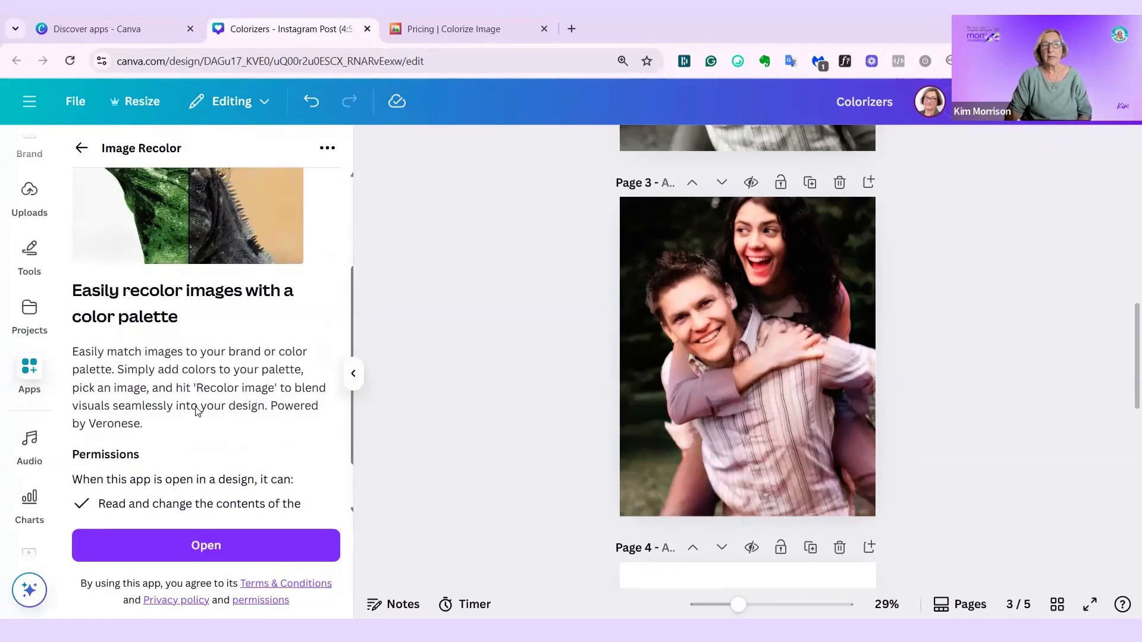
{"action": "scroll", "coordinate": [192, 408], "scroll_direction": "down", "scroll_amount": 1}
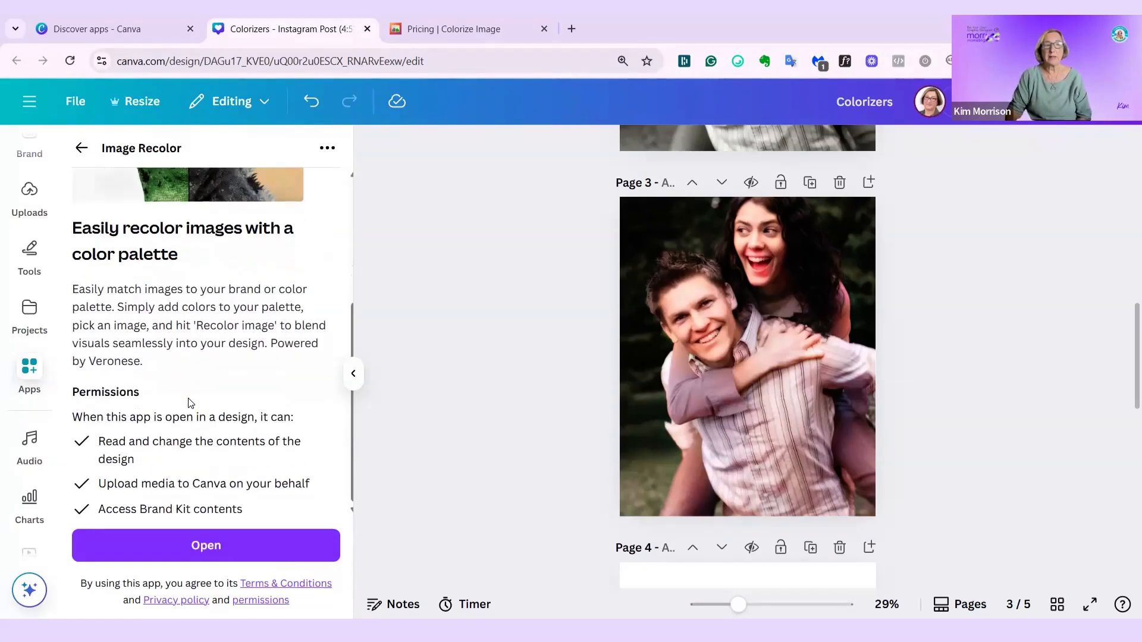
{"action": "left_click", "coordinate": [226, 545]}
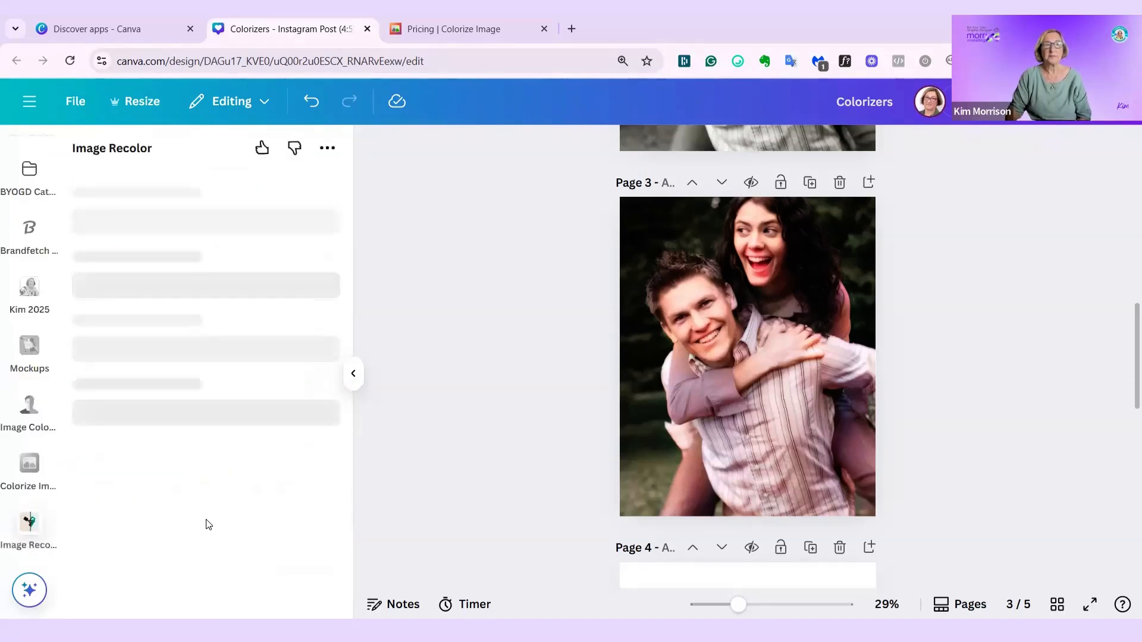
{"action": "scroll", "coordinate": [742, 431], "scroll_direction": "down", "scroll_amount": 5}
{"action": "left_click", "coordinate": [744, 427]}
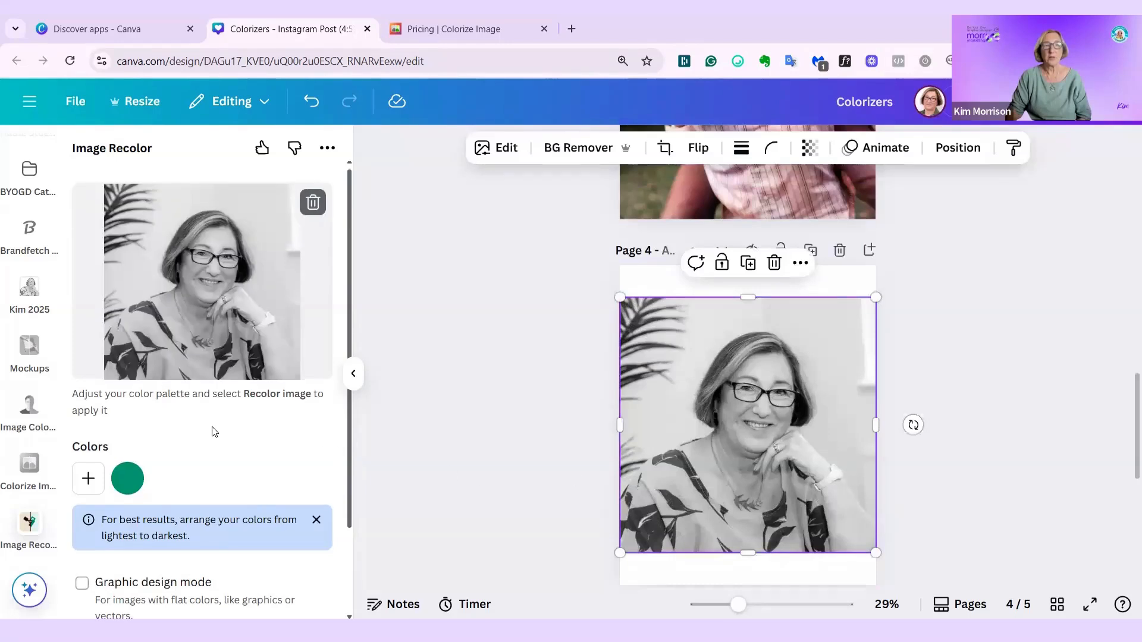
- Add yellow from the default solid colours to the Image Recolor palette
{"action": "scroll", "coordinate": [215, 432], "scroll_direction": "down", "scroll_amount": 2}
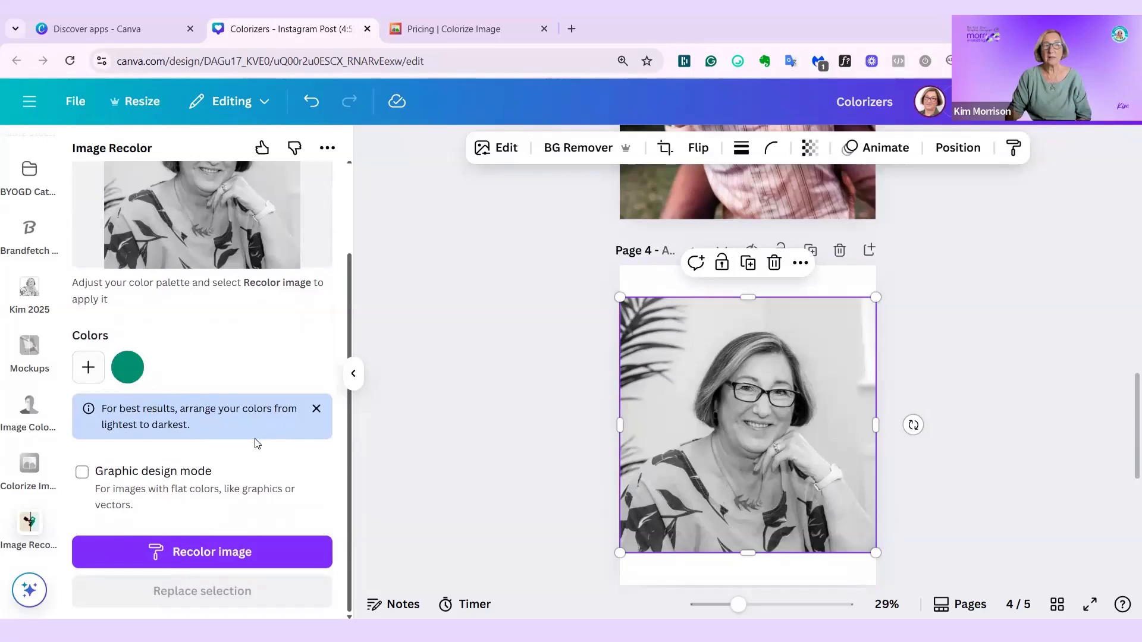
{"action": "left_click", "coordinate": [86, 367]}
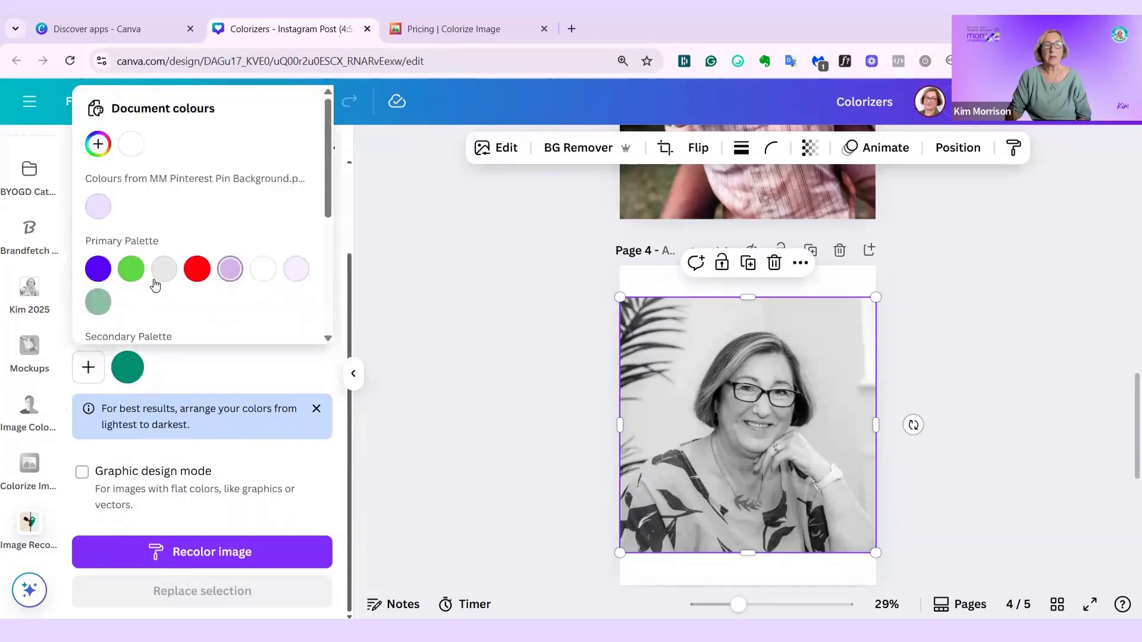
{"action": "scroll", "coordinate": [168, 306], "scroll_direction": "down", "scroll_amount": 5}
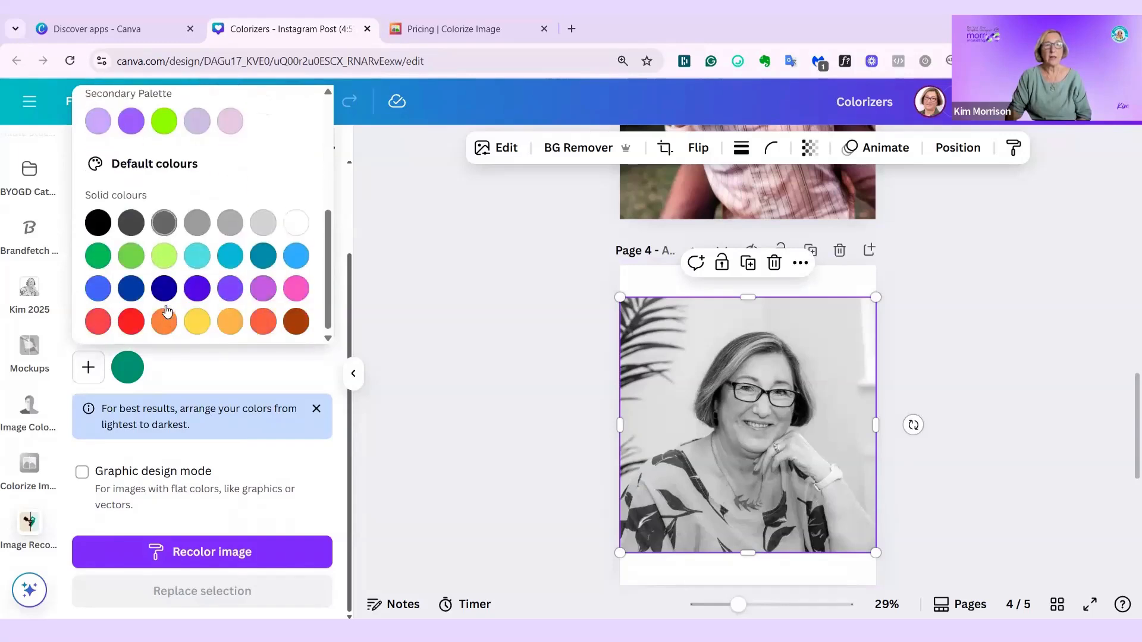
{"action": "left_click", "coordinate": [197, 318]}
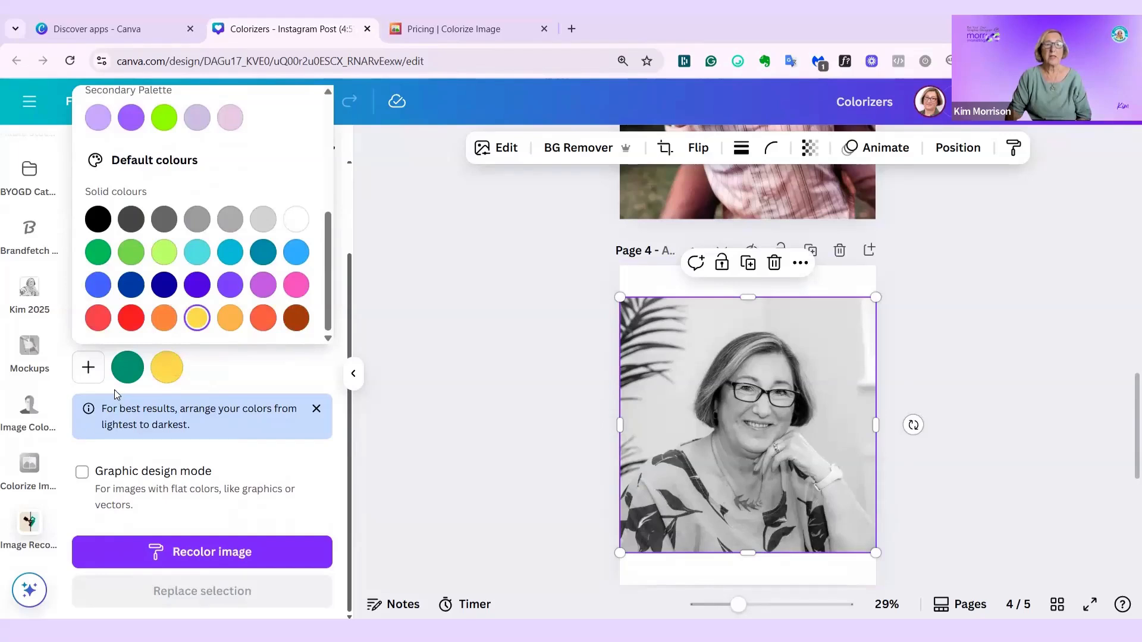
{"action": "left_click", "coordinate": [164, 365]}
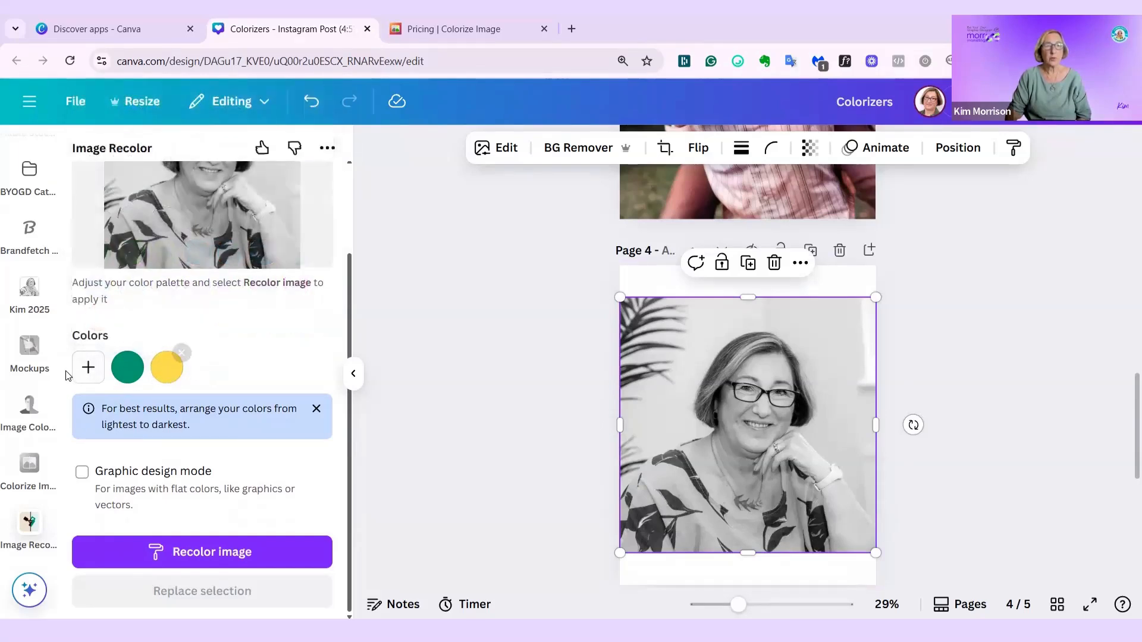
- Add light orange from the default solid colours to the Image Recolor palette
{"action": "scroll", "coordinate": [119, 416], "scroll_direction": "up", "scroll_amount": 2}
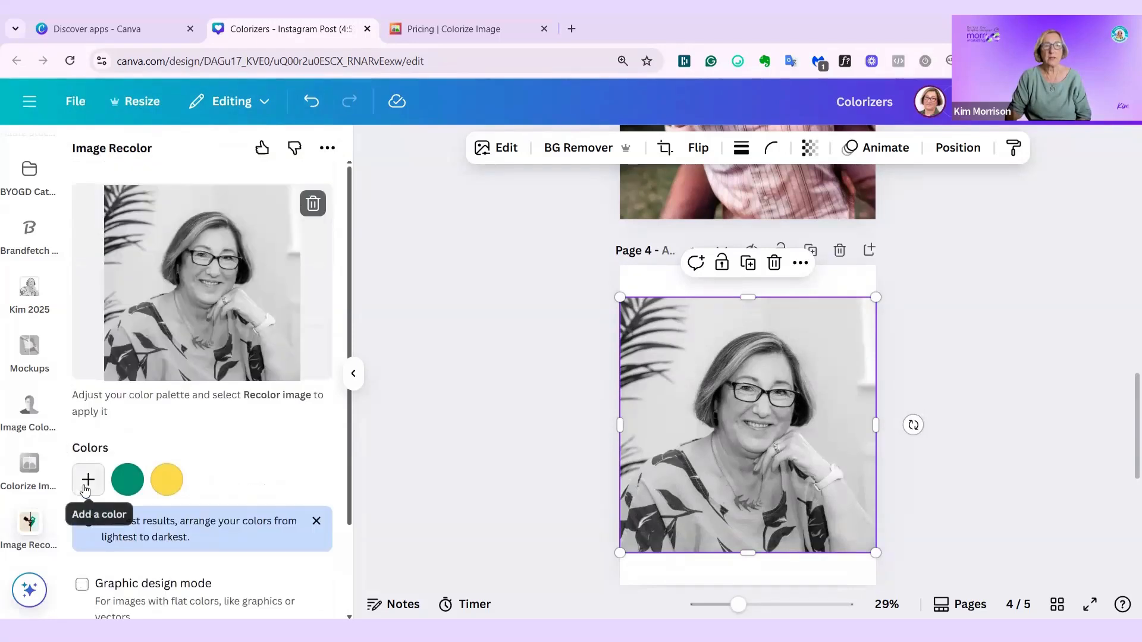
{"action": "left_click", "coordinate": [88, 479]}
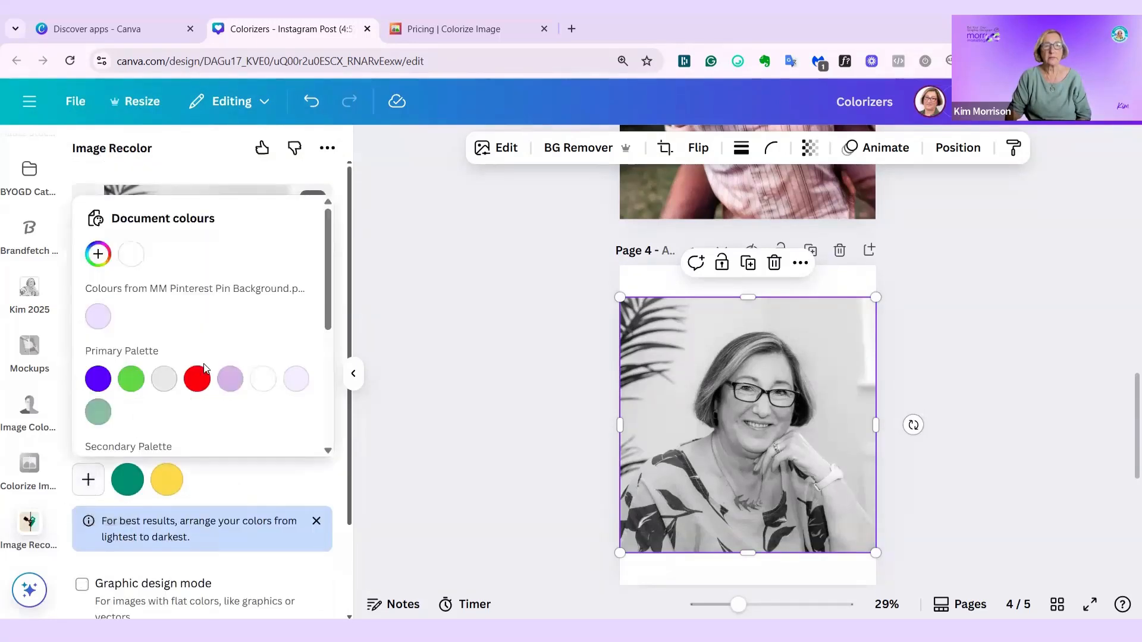
{"action": "scroll", "coordinate": [194, 387], "scroll_direction": "down", "scroll_amount": 4}
{"action": "left_click", "coordinate": [230, 430]}
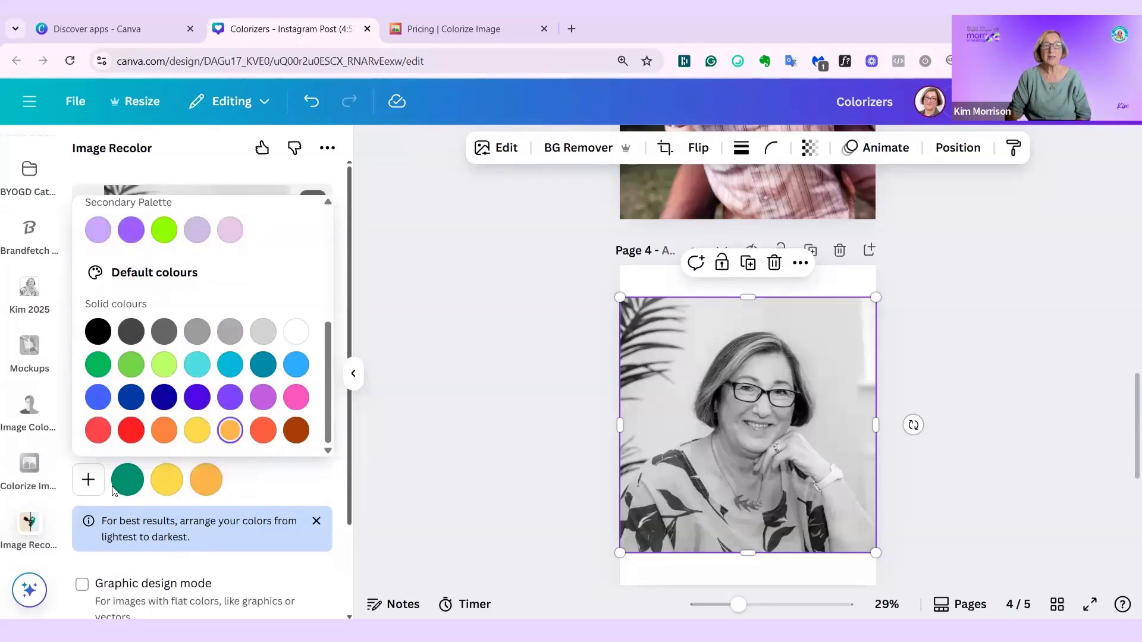
- Remove the dark green from the recolor palette and add the muted green from the Primary Palette
{"action": "left_click", "coordinate": [128, 476]}
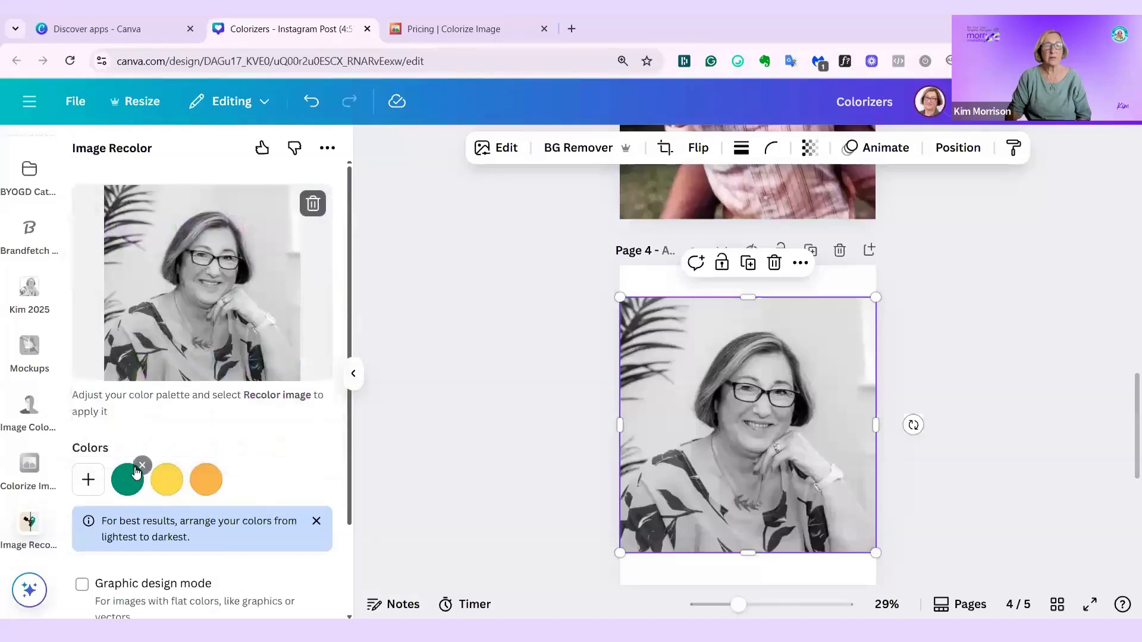
{"action": "left_click", "coordinate": [141, 465]}
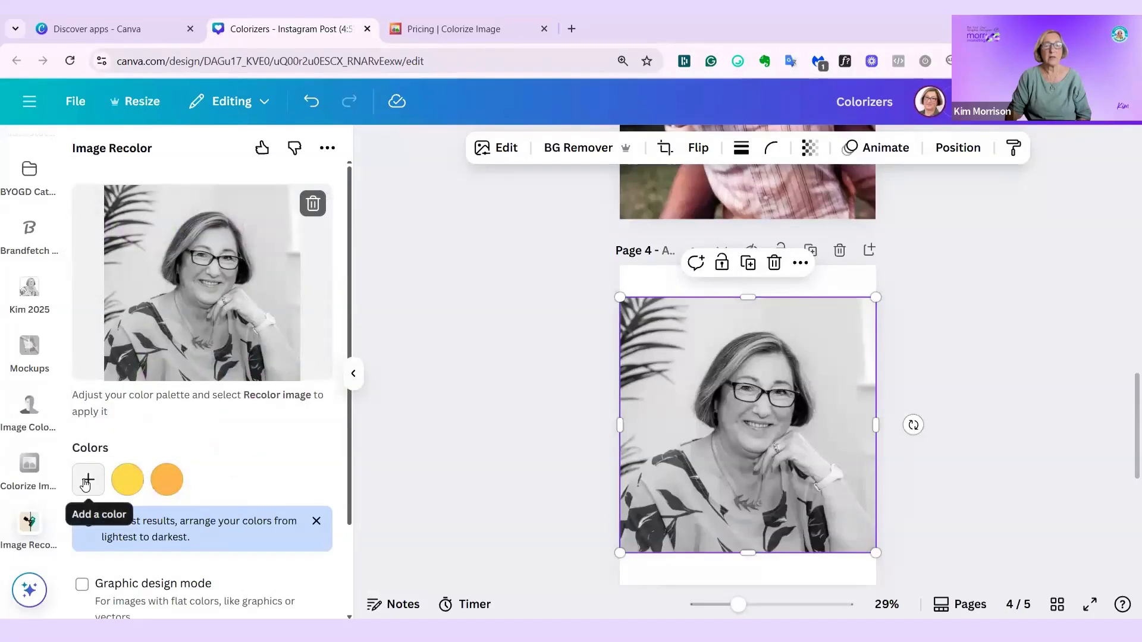
{"action": "left_click", "coordinate": [86, 481]}
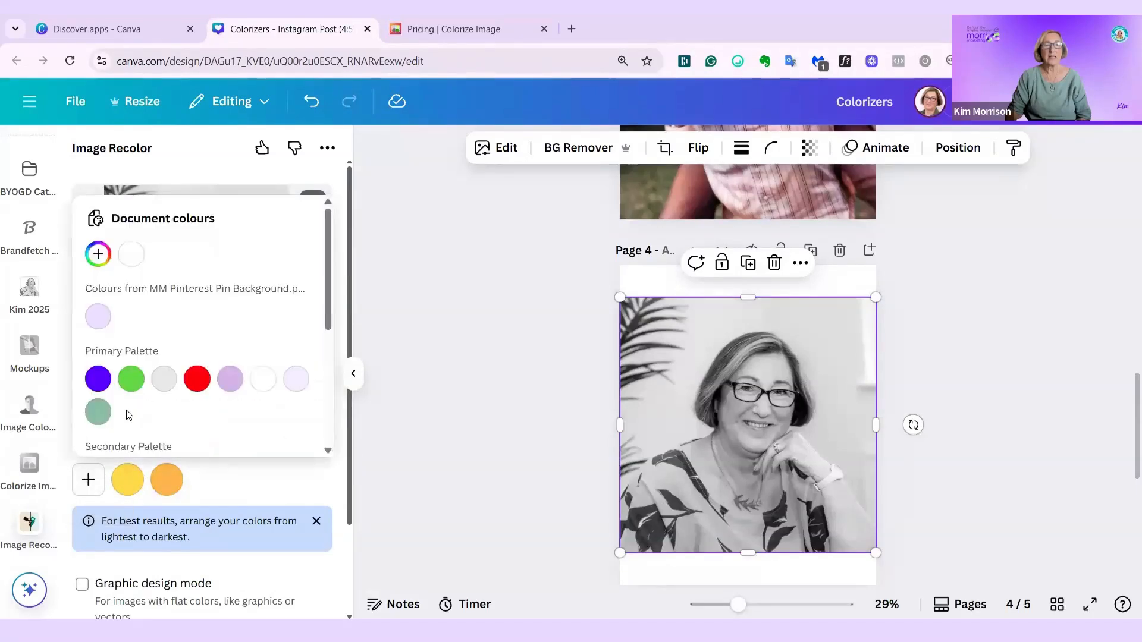
{"action": "left_click", "coordinate": [95, 420]}
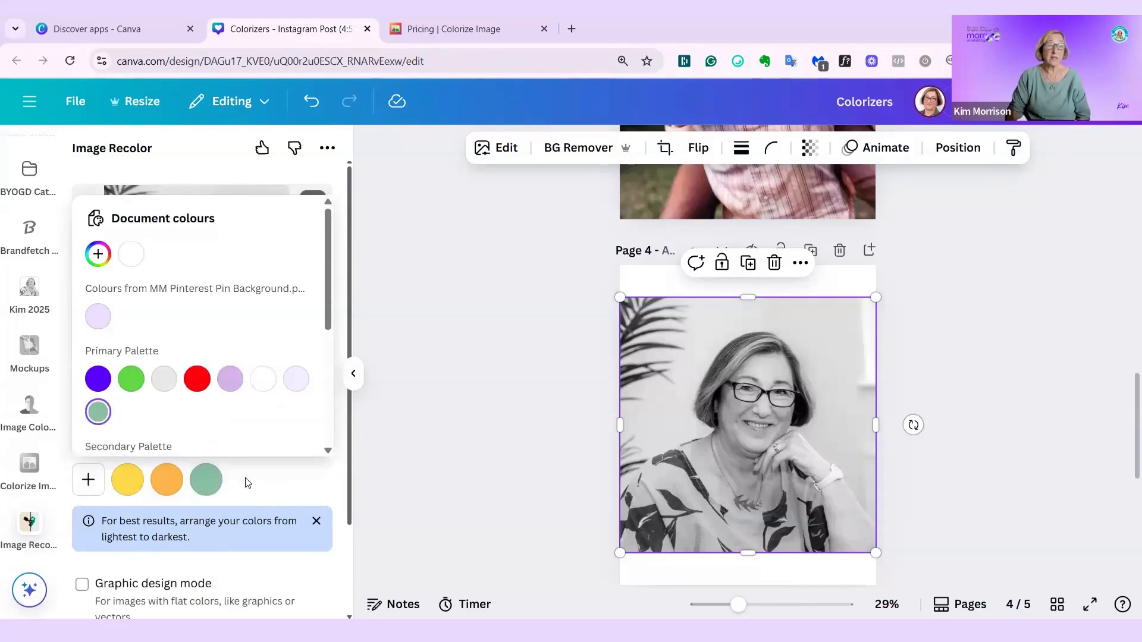
{"action": "left_click", "coordinate": [288, 487]}
- Recolor the portrait with the yellow, orange and muted green palette, keeping Graphic design mode off
{"action": "scroll", "coordinate": [236, 479], "scroll_direction": "down", "scroll_amount": 2}
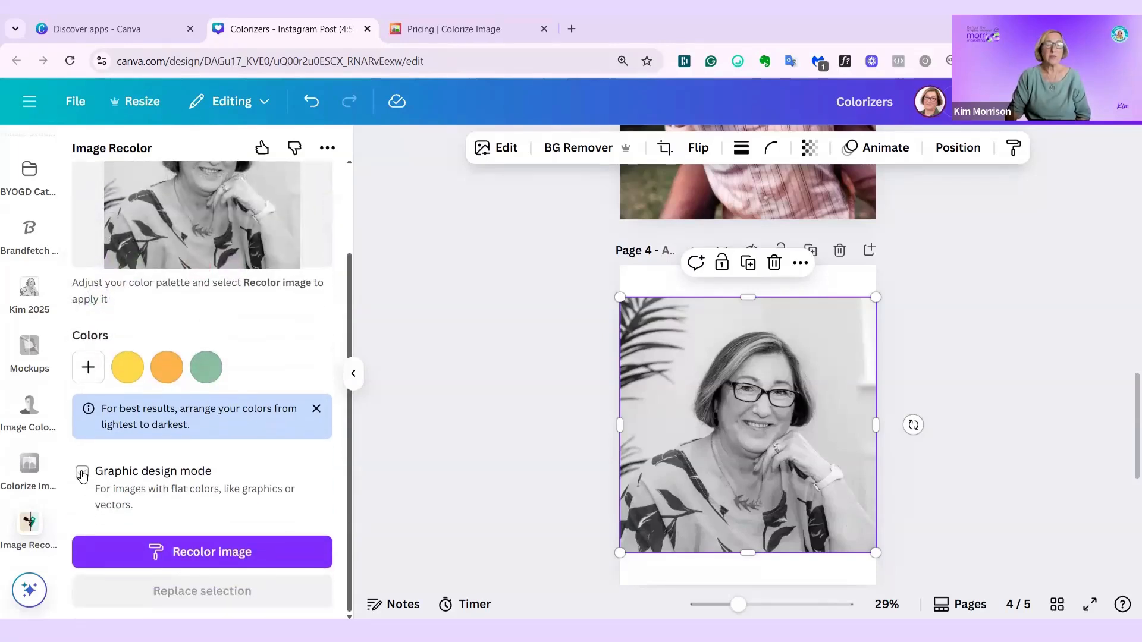
{"action": "left_click", "coordinate": [82, 473]}
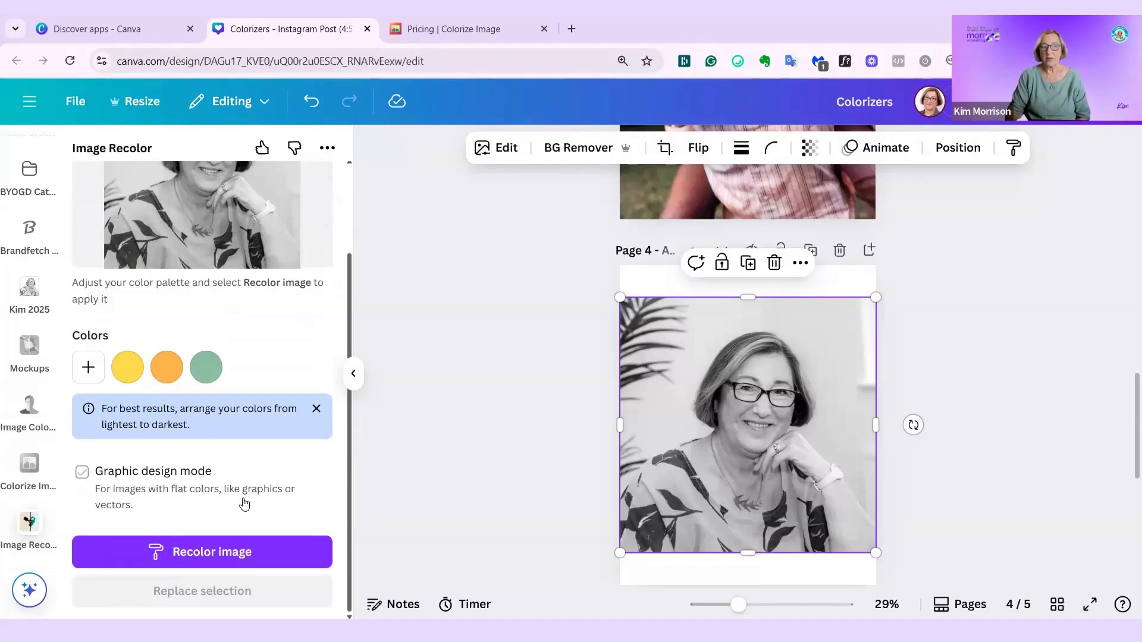
{"action": "left_click", "coordinate": [208, 555]}
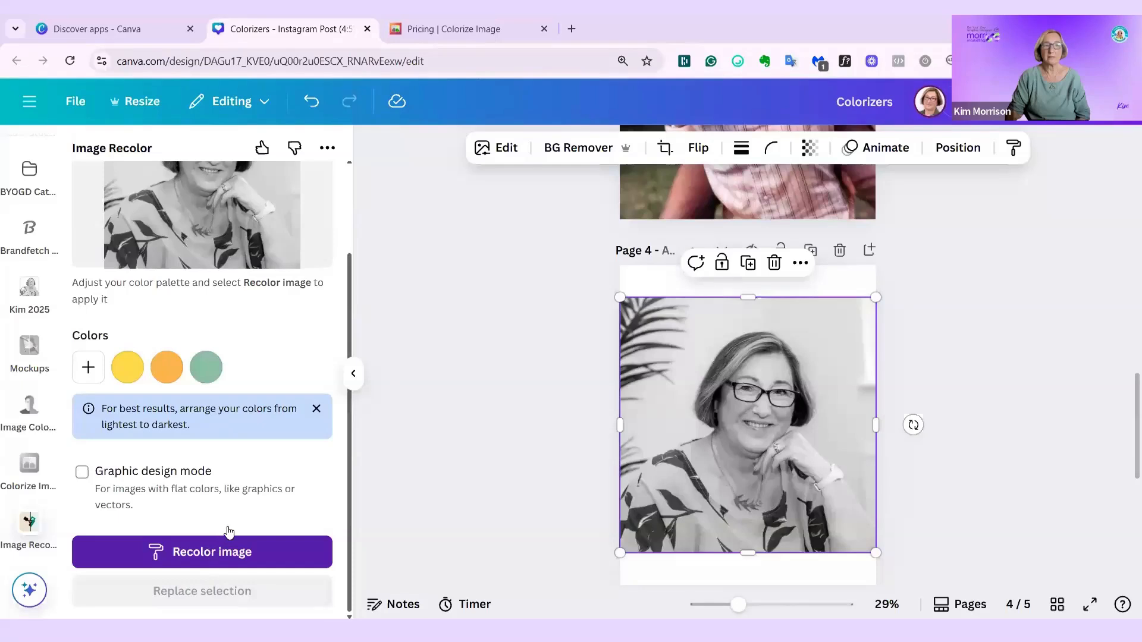
{"action": "scroll", "coordinate": [241, 511], "scroll_direction": "up", "scroll_amount": 2}
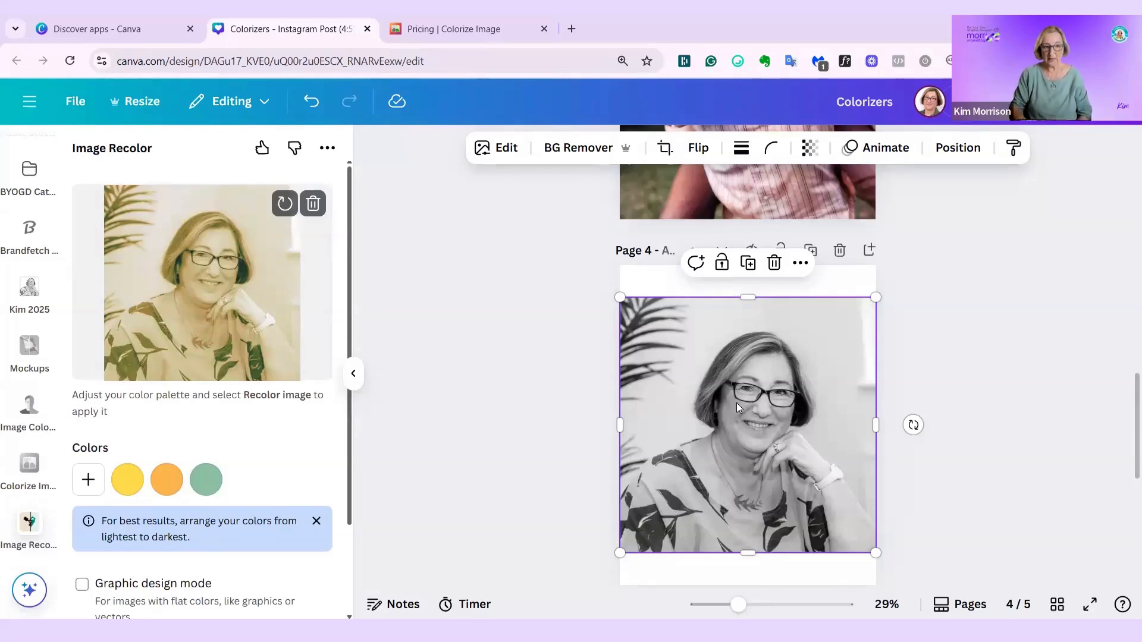
- Delete the black-and-white portrait from page 4 and try to add the recolored version to the design
{"action": "key", "text": "Delete"}
{"action": "scroll", "coordinate": [224, 388], "scroll_direction": "down", "scroll_amount": 2}
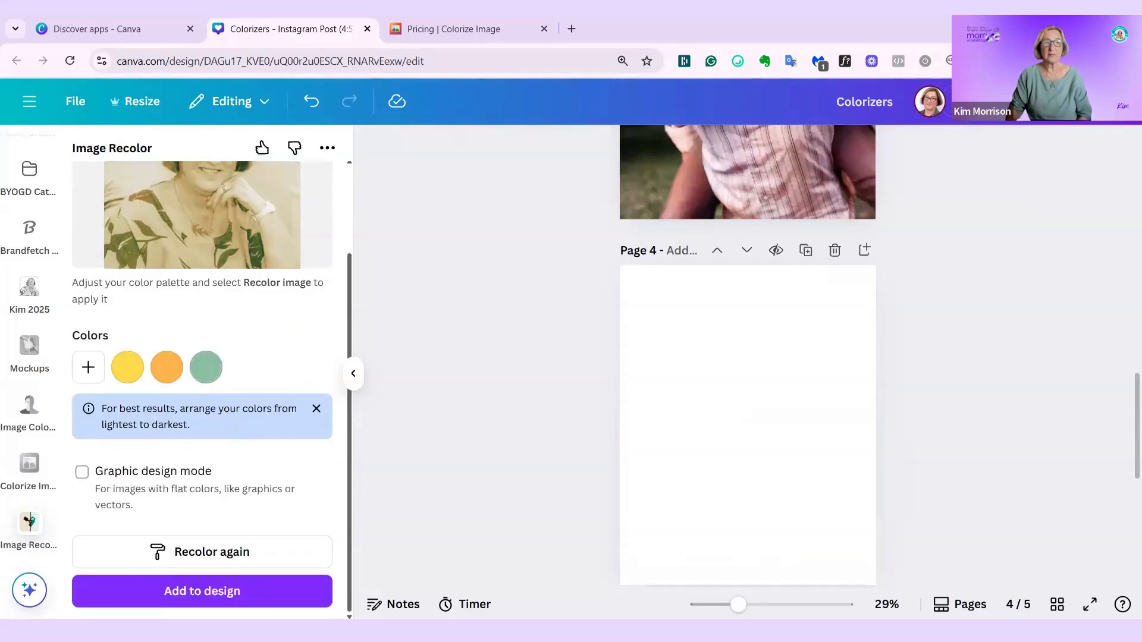
{"action": "left_click", "coordinate": [217, 592]}
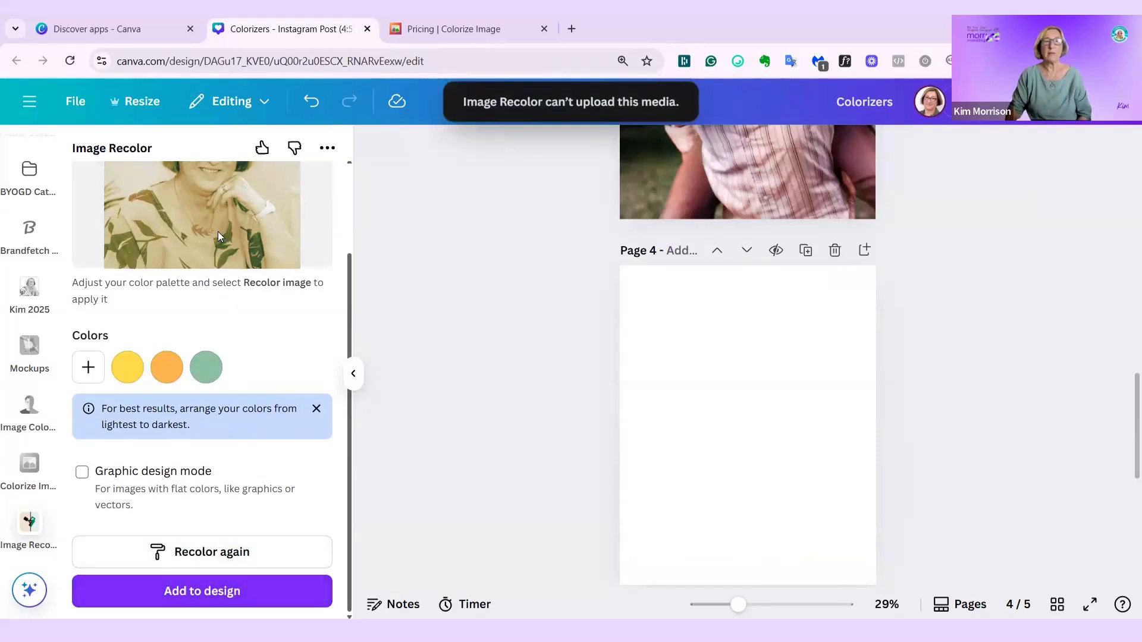
{"action": "scroll", "coordinate": [404, 236], "scroll_direction": "up", "scroll_amount": 2}
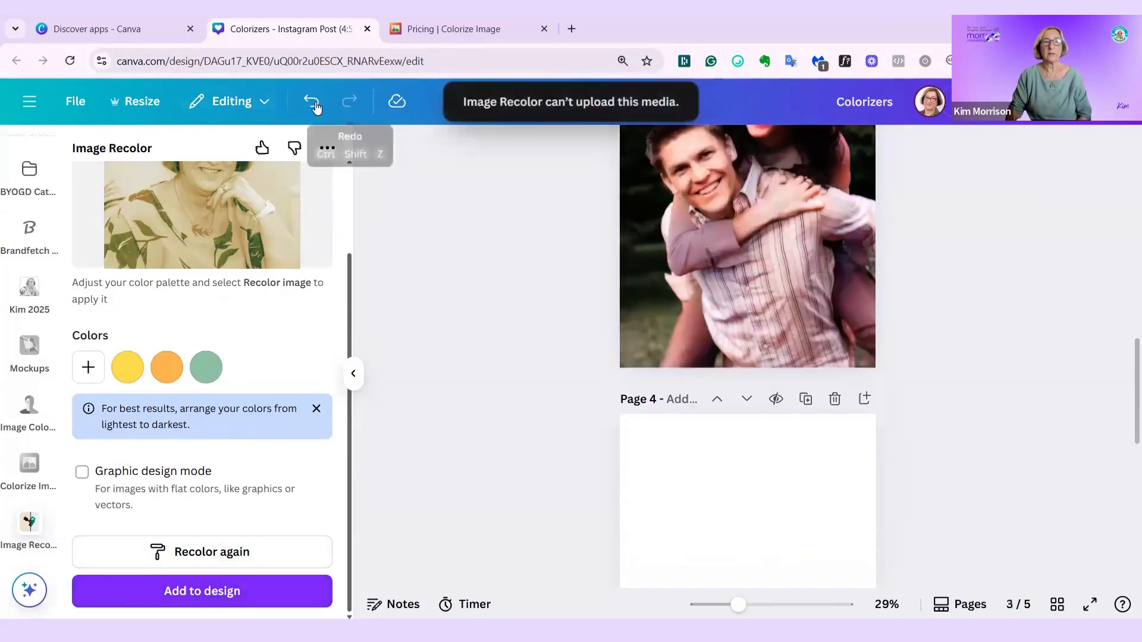
- Undo the portrait's deletion and try to replace the portrait on page 4 with the recolored version
{"action": "left_click", "coordinate": [313, 106]}
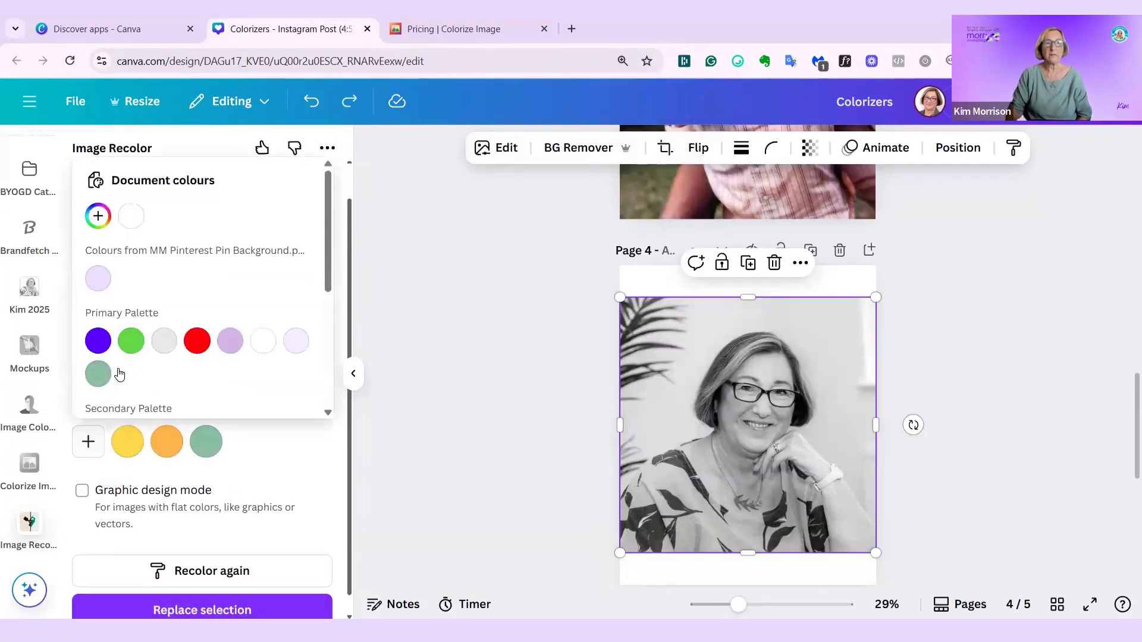
{"action": "left_click", "coordinate": [204, 576]}
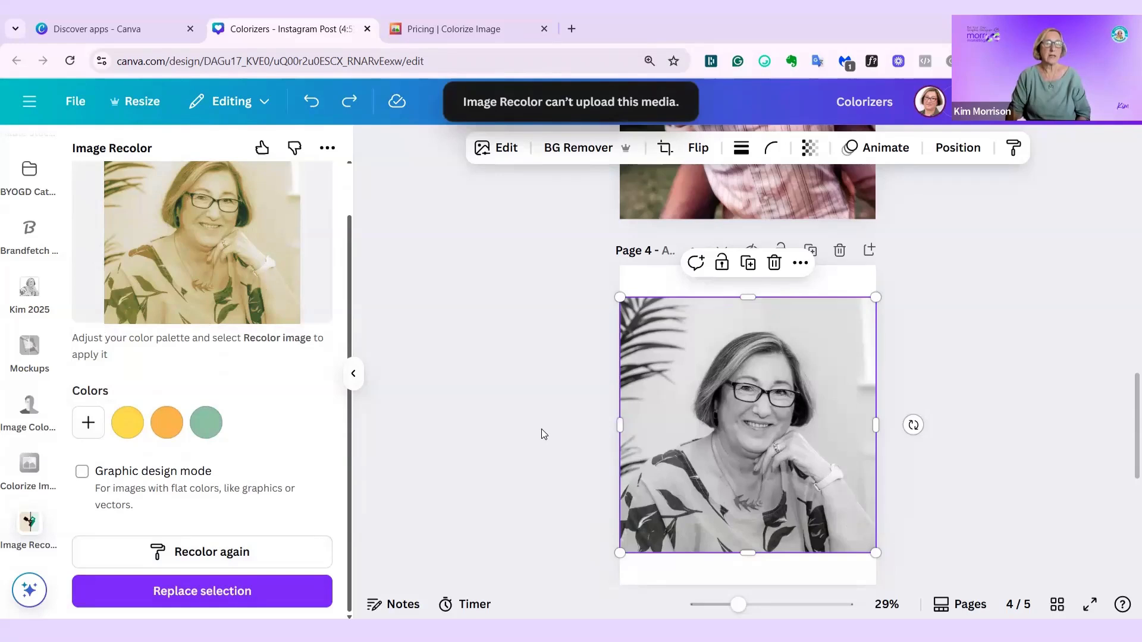
{"action": "scroll", "coordinate": [538, 427], "scroll_direction": "down", "scroll_amount": 3}
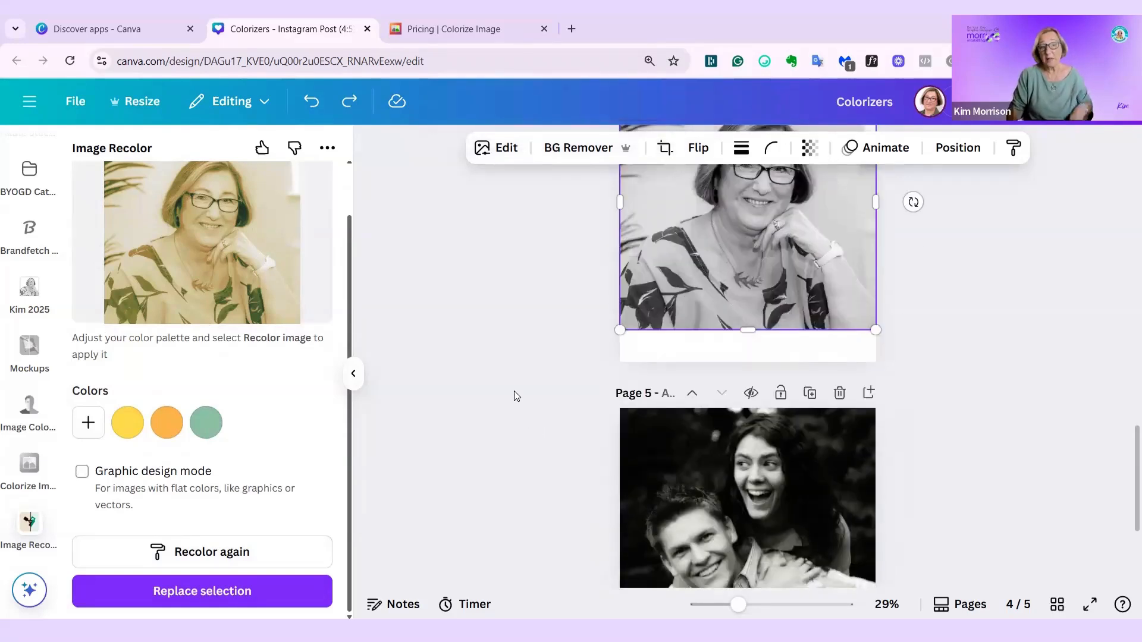
{"action": "scroll", "coordinate": [255, 265], "scroll_direction": "up", "scroll_amount": 2}
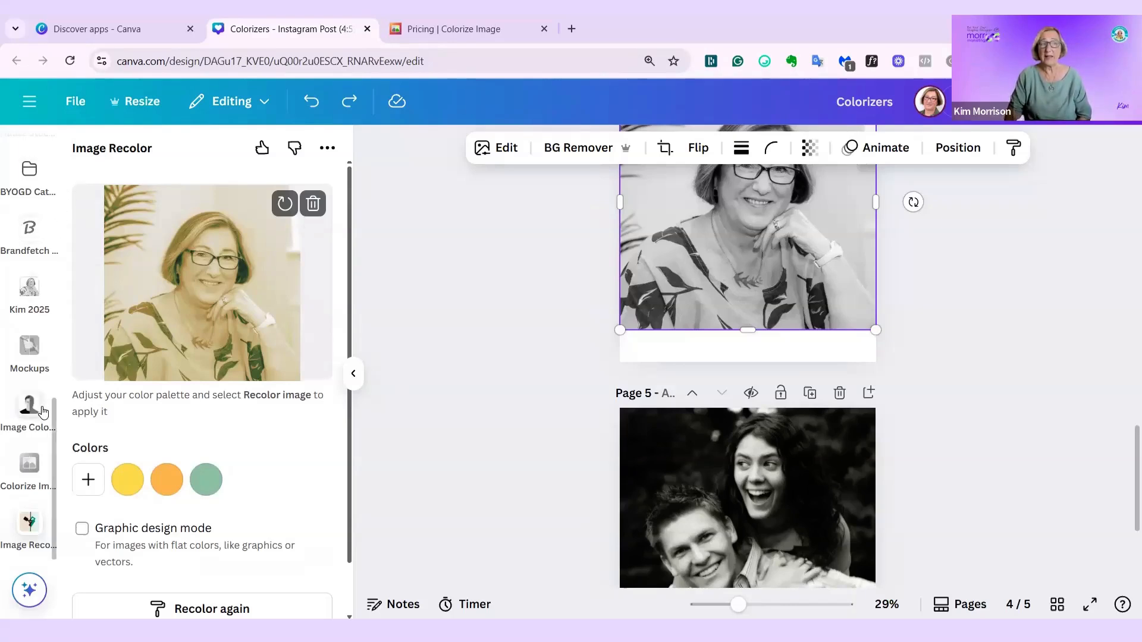
- Search the apps for "color", choose the Colorize suggestion and open the Colorize app
{"action": "scroll", "coordinate": [24, 392], "scroll_direction": "up", "scroll_amount": 10}
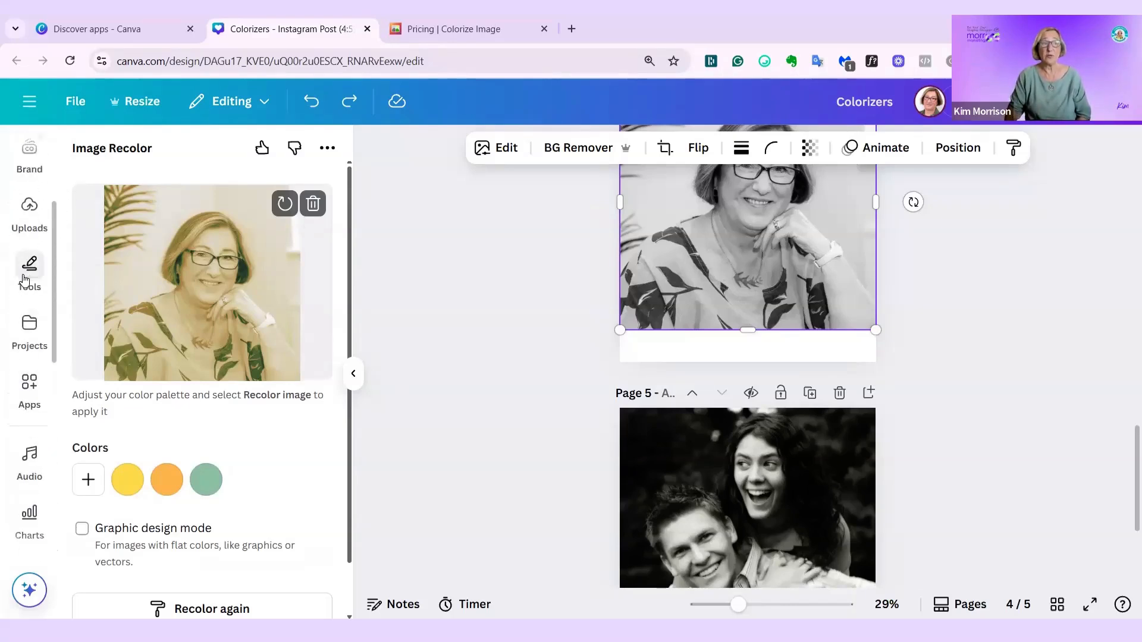
{"action": "scroll", "coordinate": [13, 321], "scroll_direction": "down", "scroll_amount": 3}
{"action": "scroll", "coordinate": [17, 329], "scroll_direction": "up", "scroll_amount": 3}
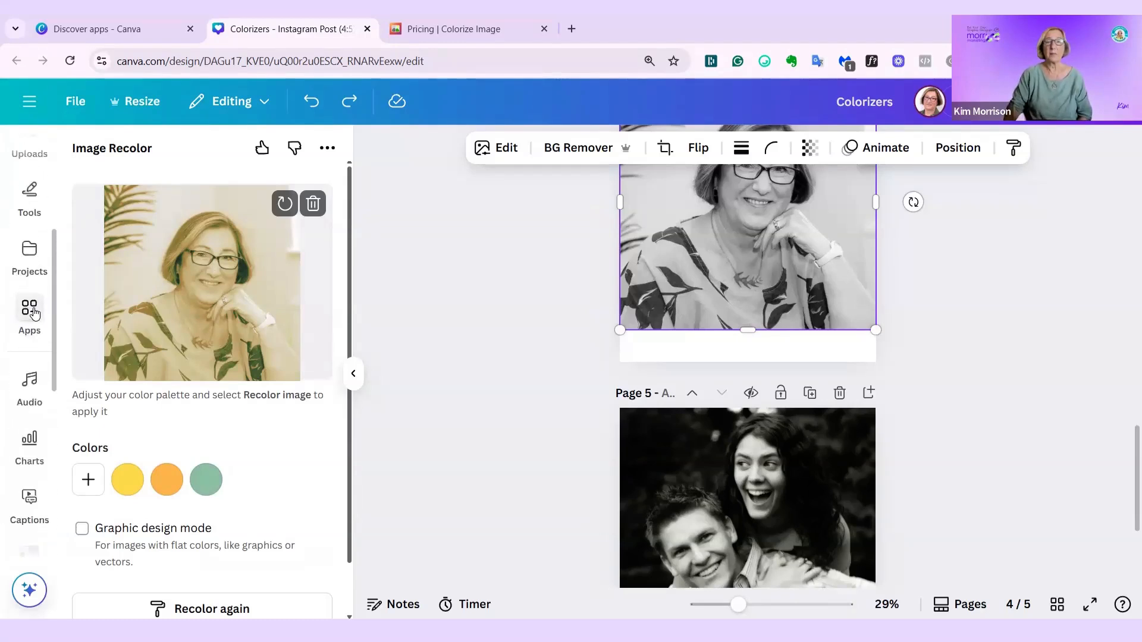
{"action": "left_click", "coordinate": [34, 313]}
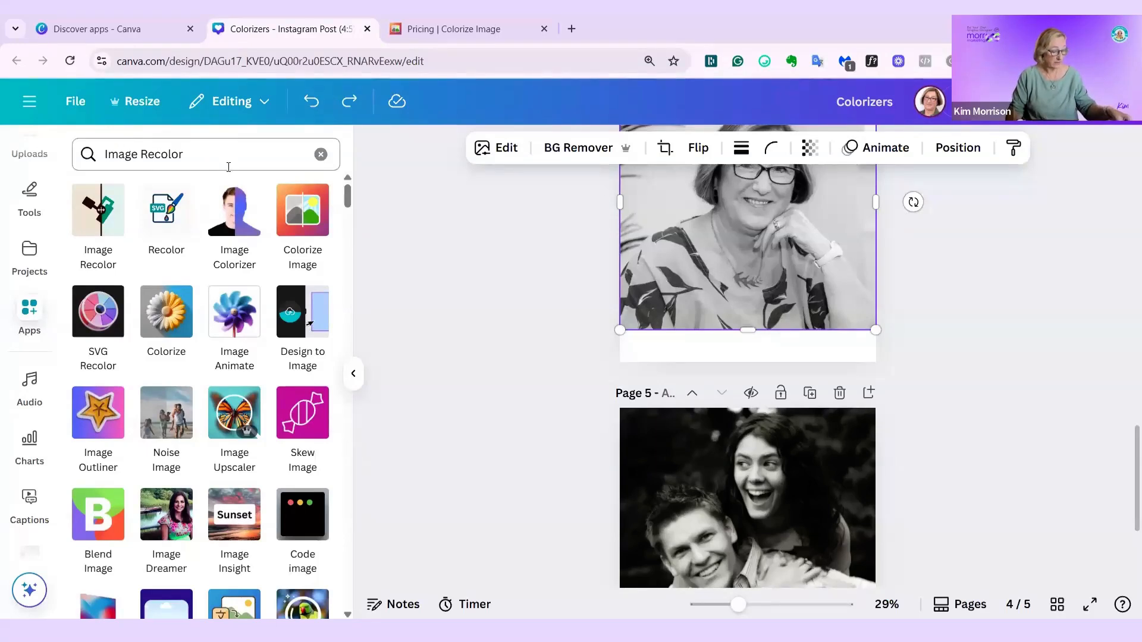
{"action": "triple_click", "coordinate": [228, 168]}
{"action": "type", "text": "color"}
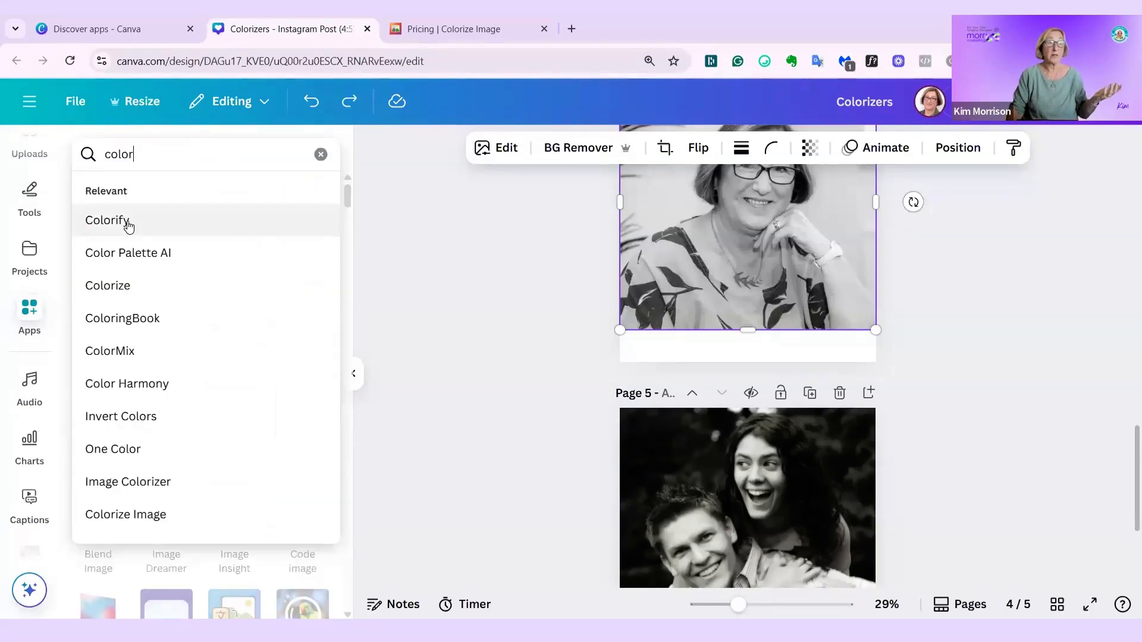
{"action": "left_click", "coordinate": [121, 285]}
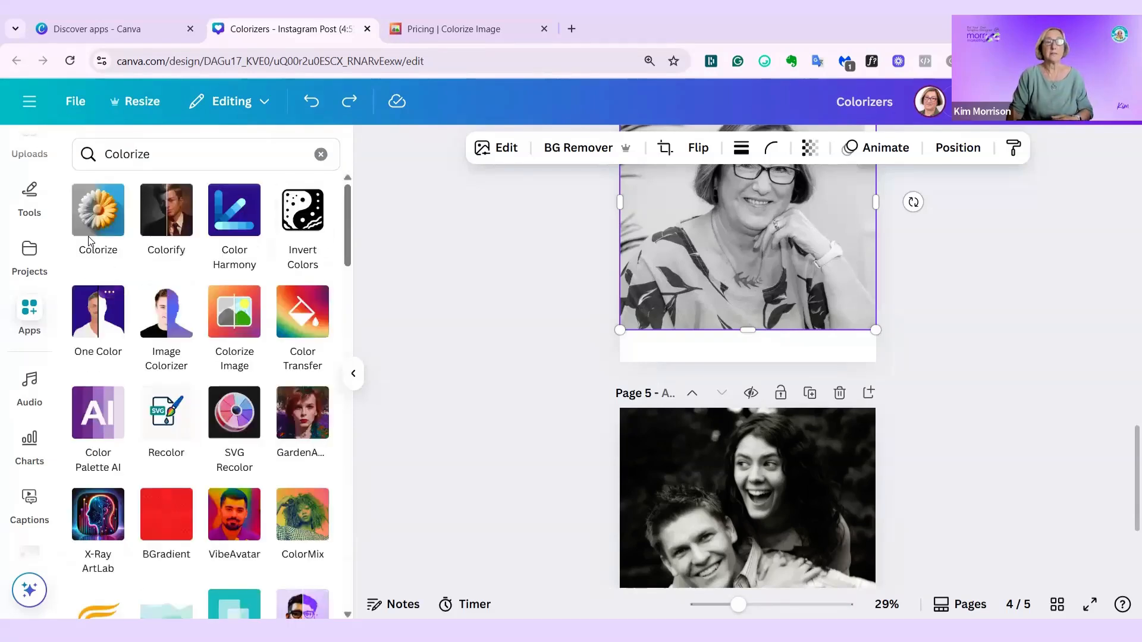
{"action": "left_click", "coordinate": [91, 237]}
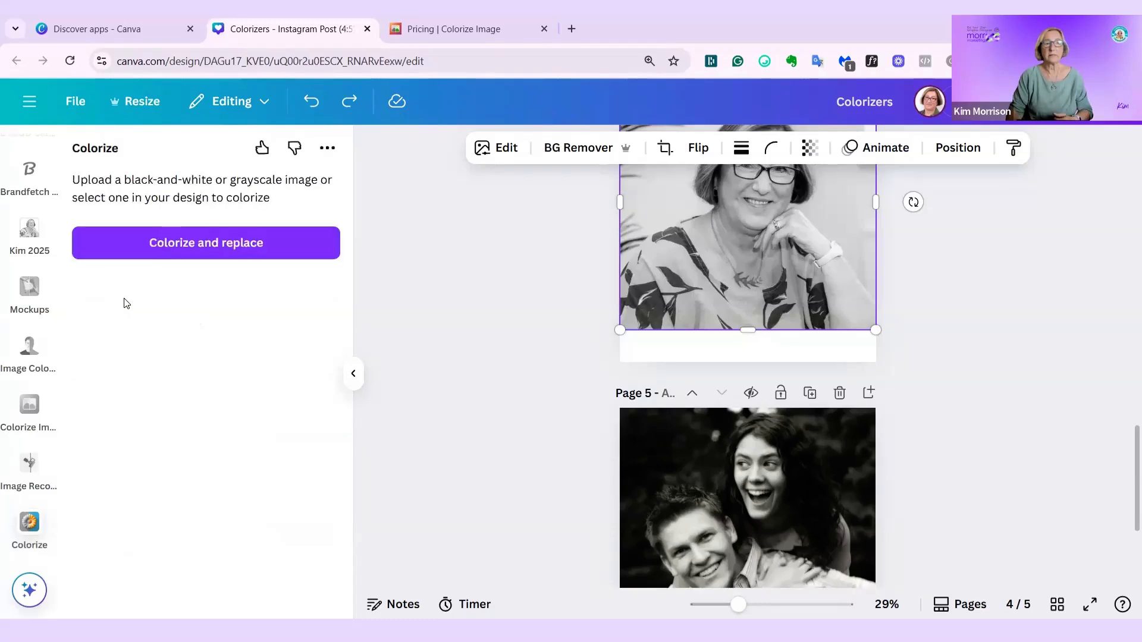
- Colorize the selected portrait on page 4, replacing the black-and-white original, and deselect it
{"action": "left_click", "coordinate": [201, 244]}
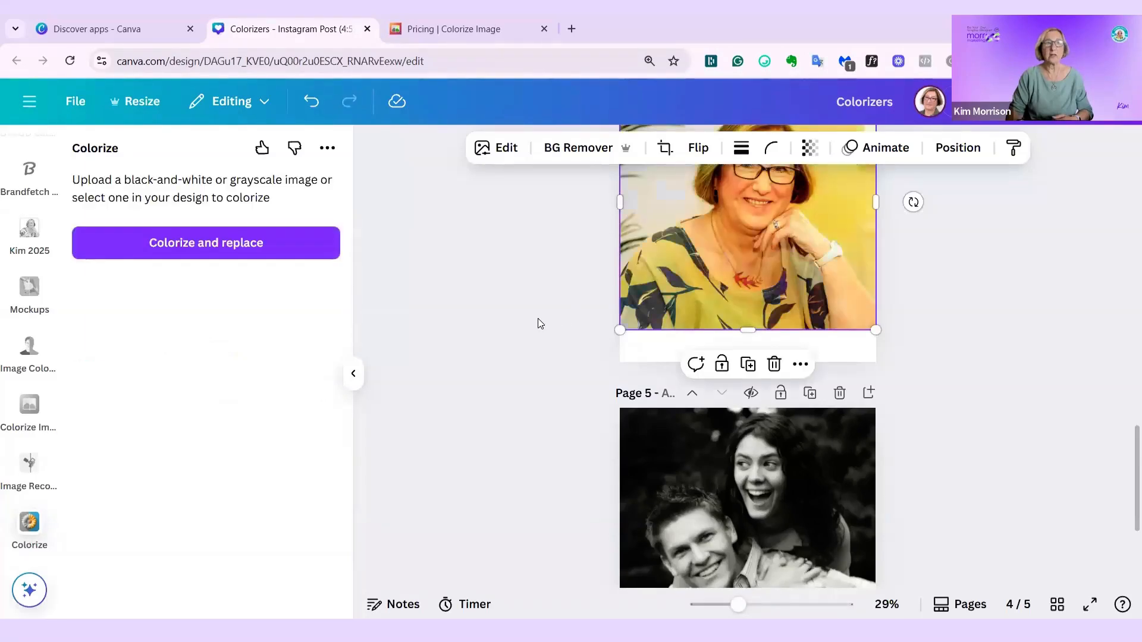
{"action": "scroll", "coordinate": [948, 332], "scroll_direction": "up", "scroll_amount": 3}
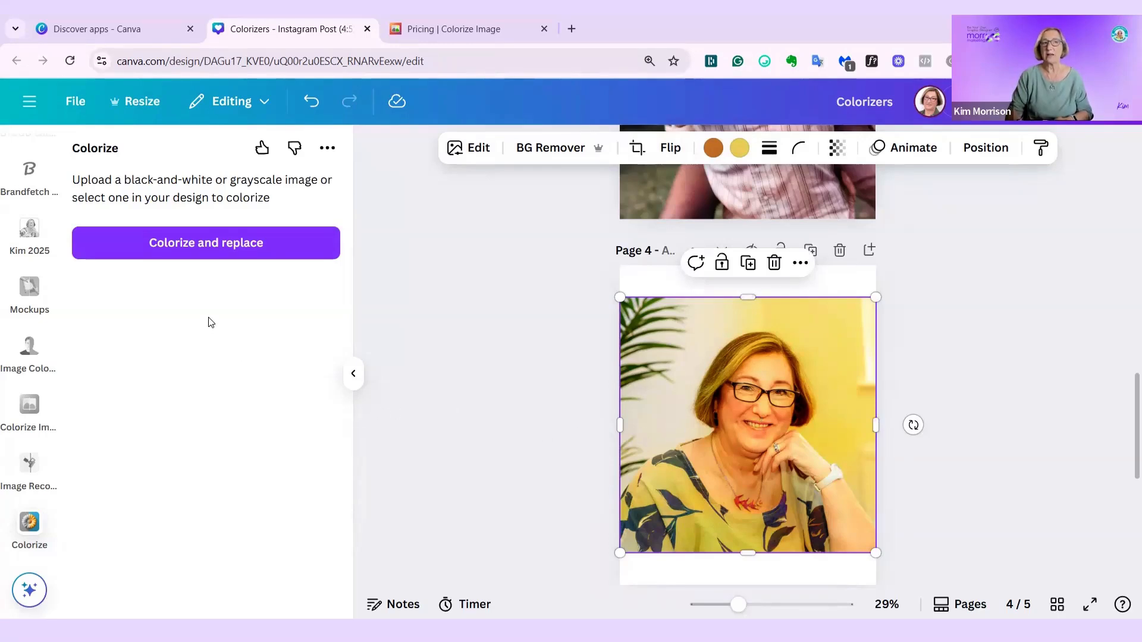
{"action": "left_click", "coordinate": [470, 341]}
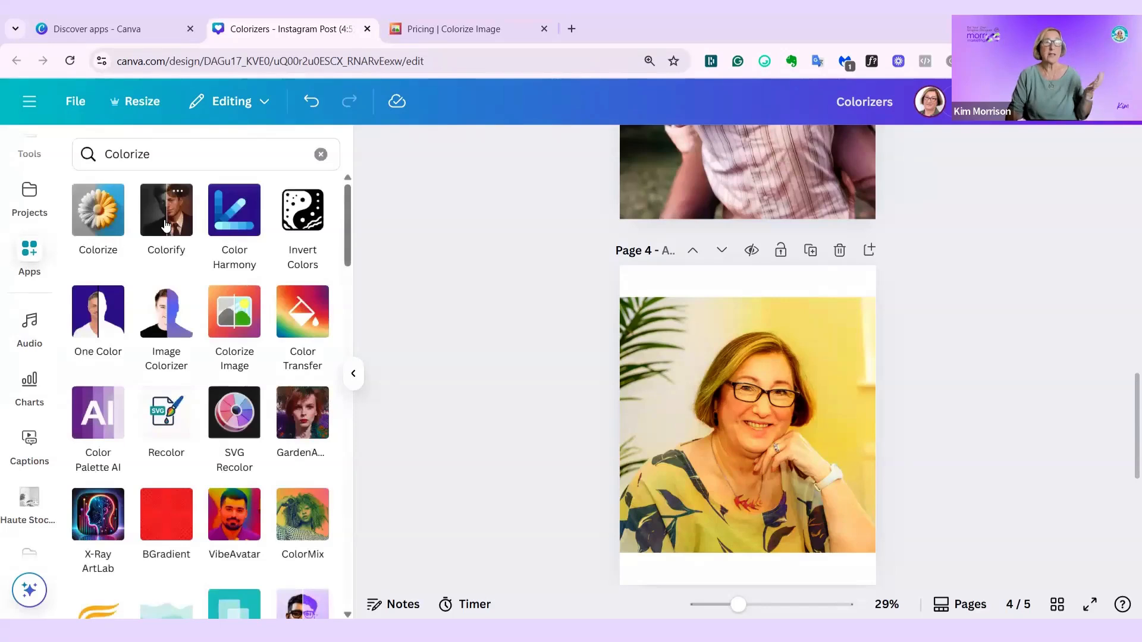
- Open the Colorify app with the black-and-white couple photo on page 5 selected and use that photo as its source
{"action": "scroll", "coordinate": [755, 528], "scroll_direction": "down", "scroll_amount": 4}
{"action": "left_click", "coordinate": [704, 513]}
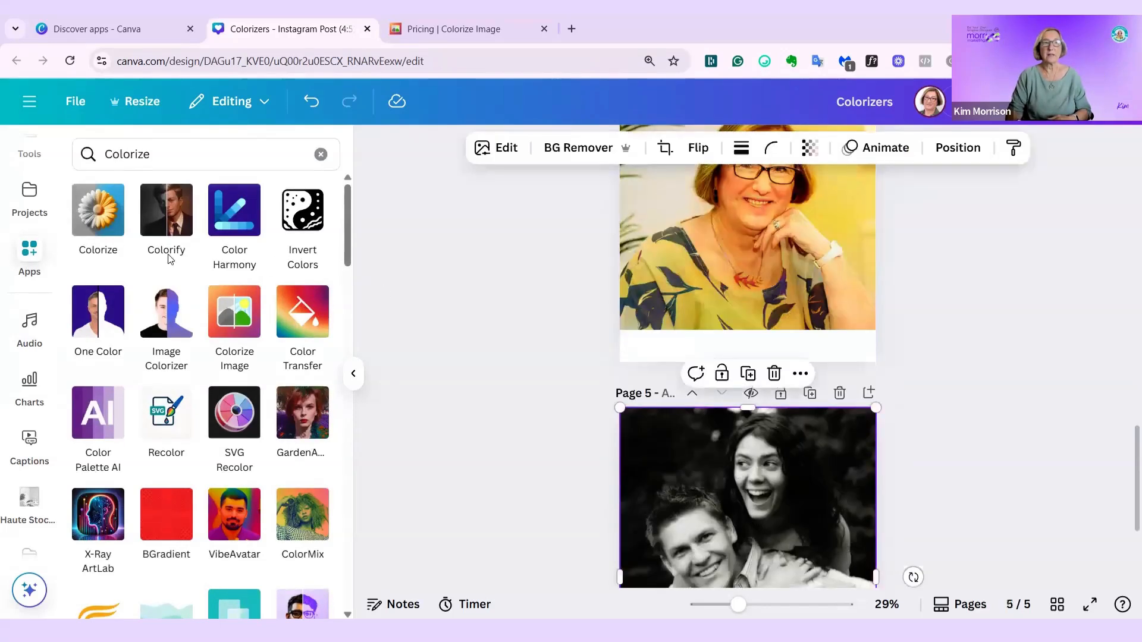
{"action": "left_click", "coordinate": [168, 228]}
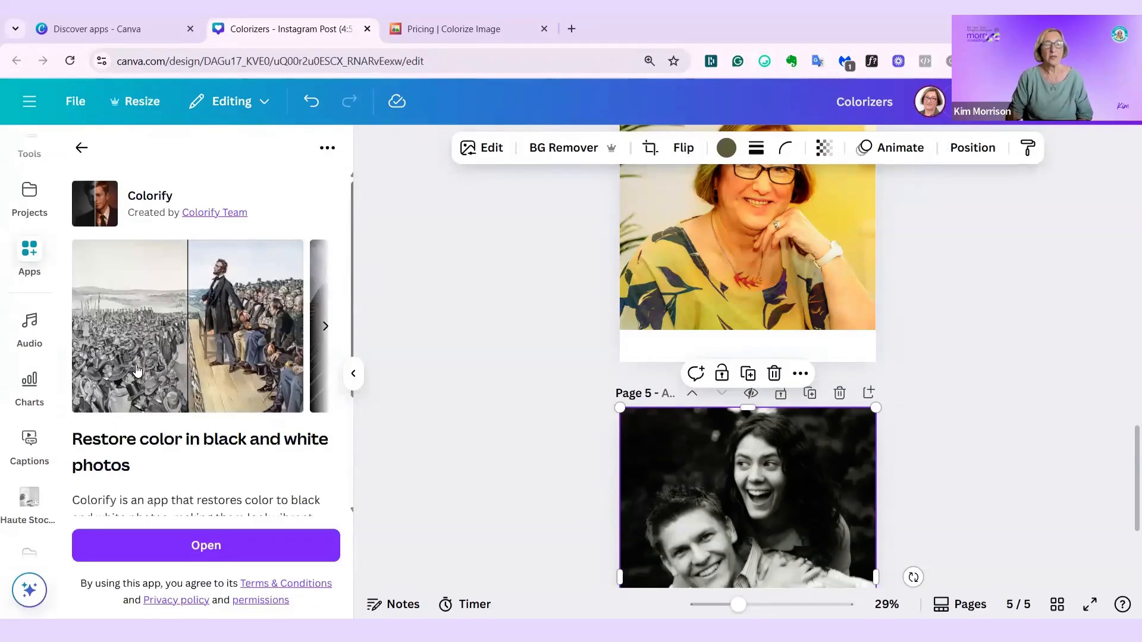
{"action": "scroll", "coordinate": [244, 342], "scroll_direction": "down", "scroll_amount": 1}
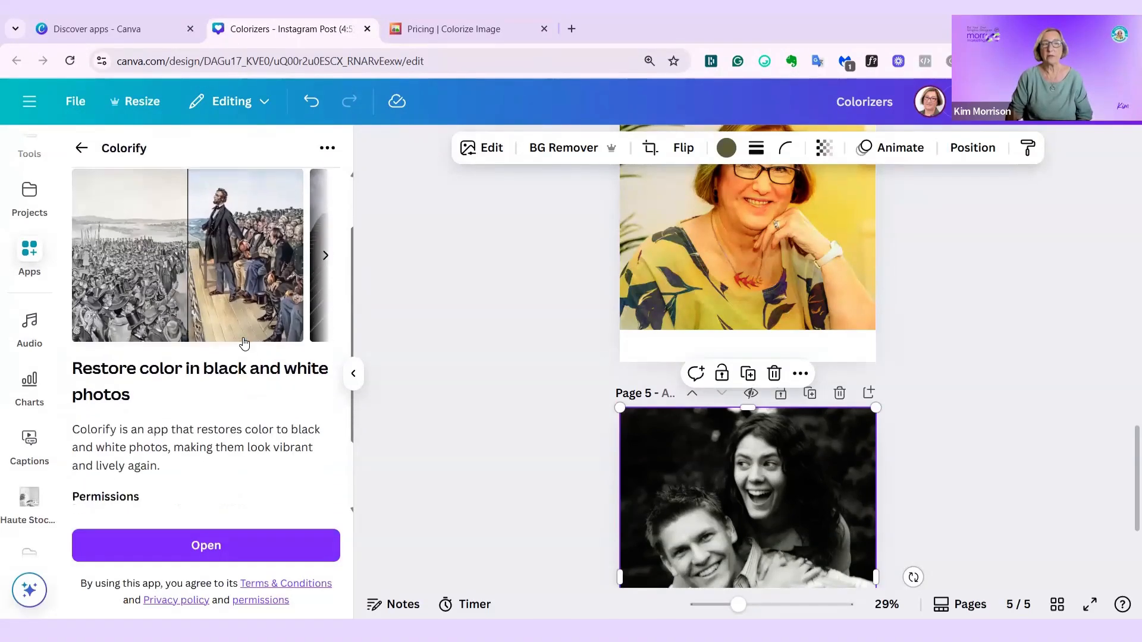
{"action": "scroll", "coordinate": [156, 338], "scroll_direction": "down", "scroll_amount": 2}
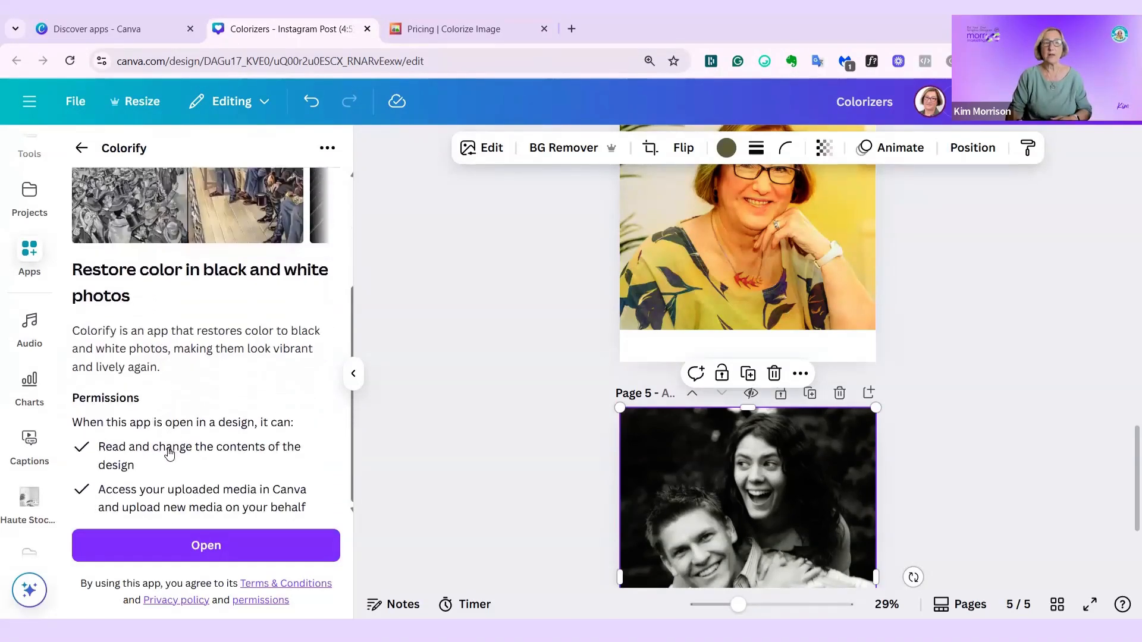
{"action": "left_click", "coordinate": [217, 549]}
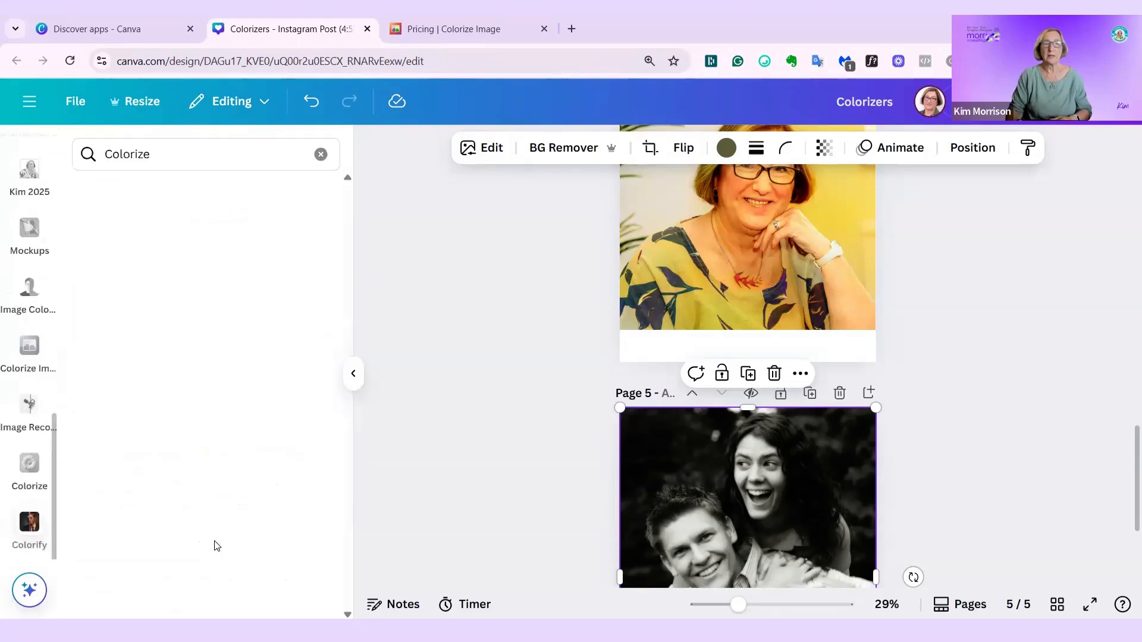
{"action": "scroll", "coordinate": [701, 433], "scroll_direction": "down", "scroll_amount": 3}
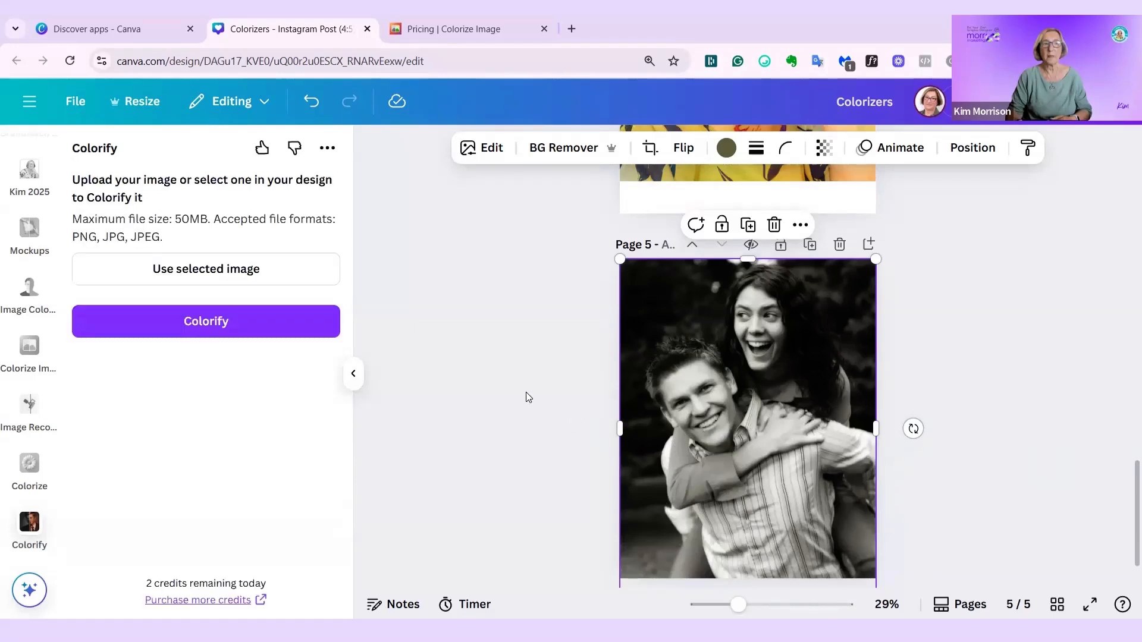
{"action": "left_click", "coordinate": [256, 272]}
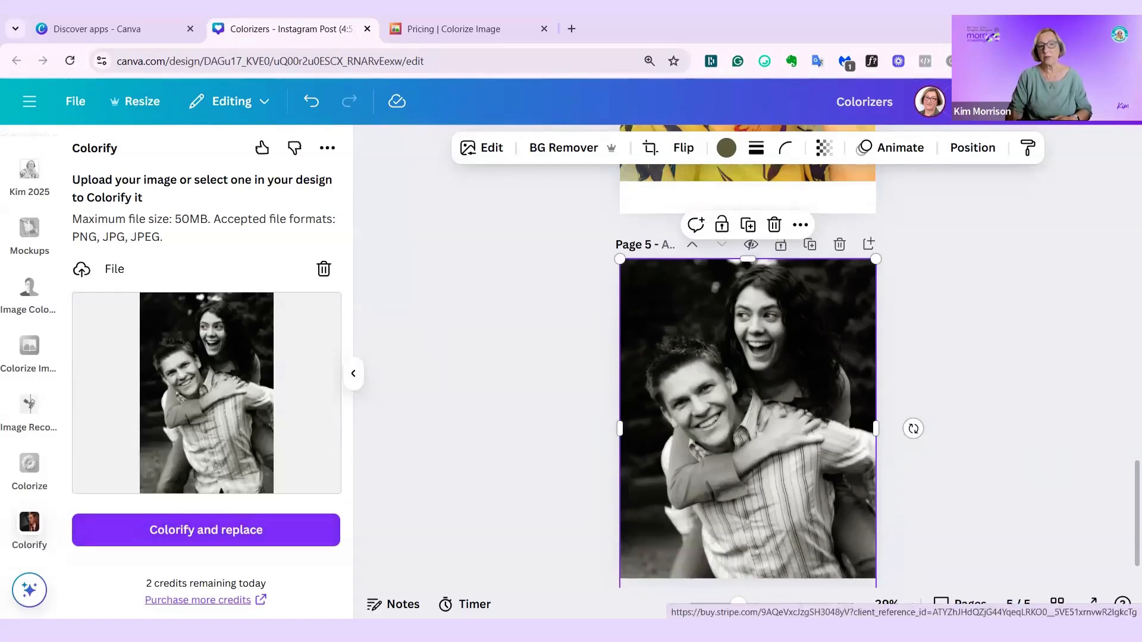
- View the Colorify Pro subscription page for purchasing more credits, and close it to return to the design
{"action": "left_click", "coordinate": [259, 599]}
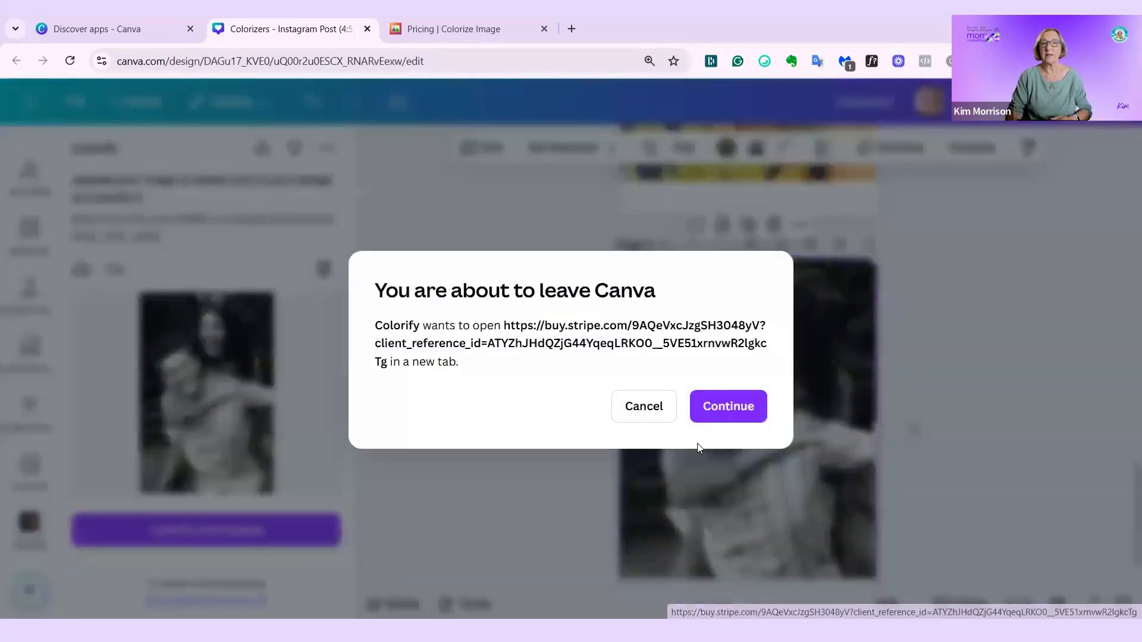
{"action": "left_click", "coordinate": [736, 402]}
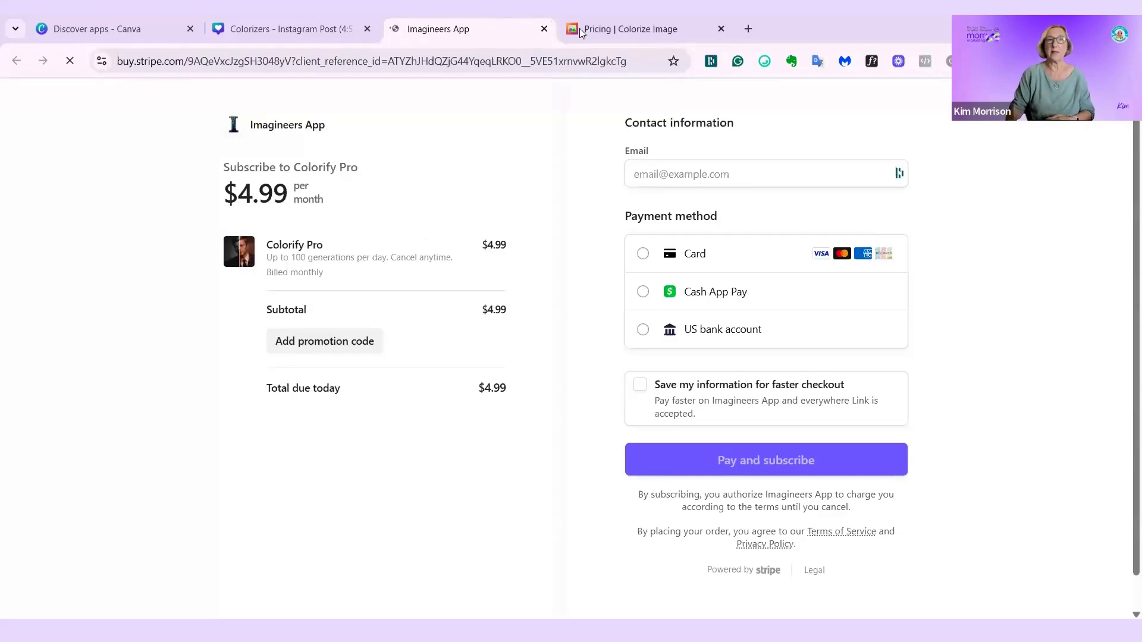
{"action": "left_click", "coordinate": [543, 30]}
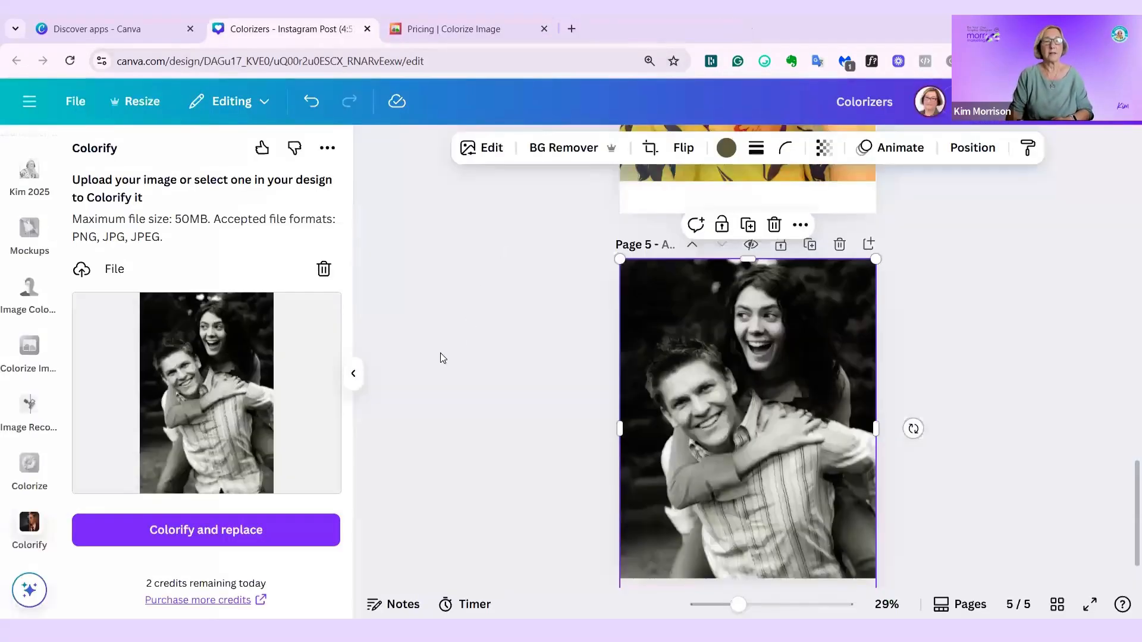
- Colorify the couple photo, add the generated image to page 5 and delete the black-and-white original
{"action": "left_click", "coordinate": [178, 543]}
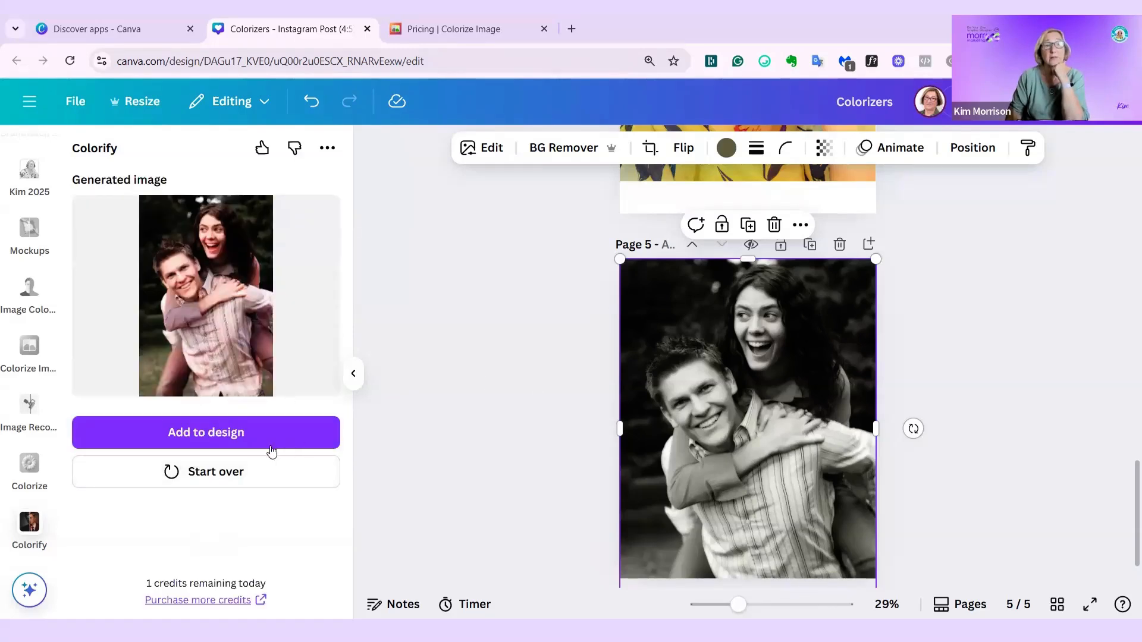
{"action": "left_click", "coordinate": [207, 433]}
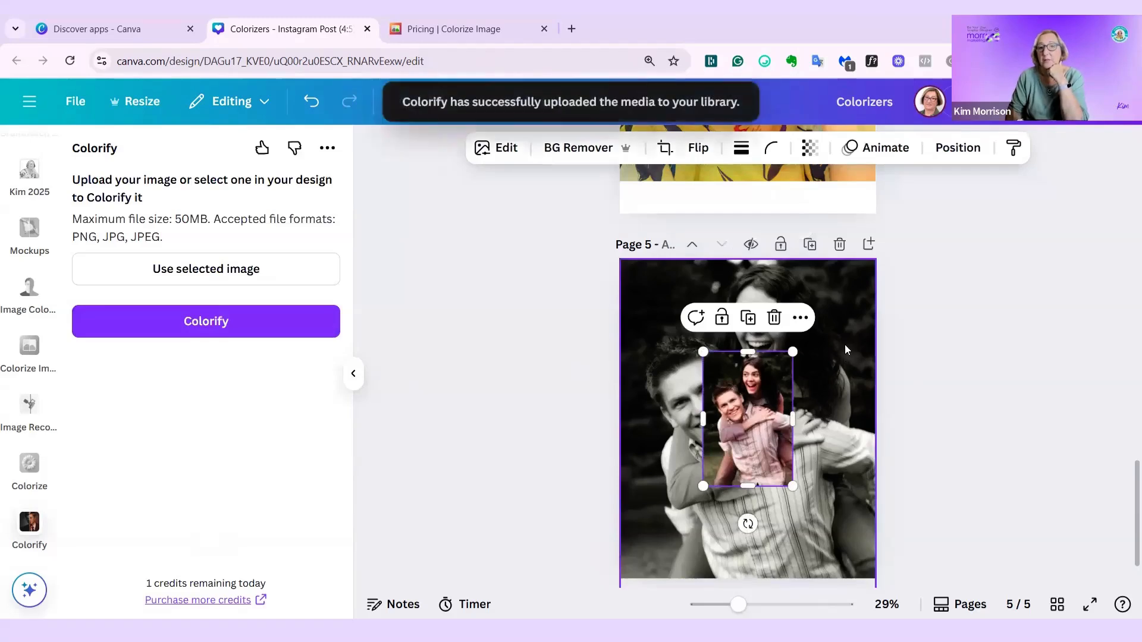
{"action": "left_click", "coordinate": [866, 322]}
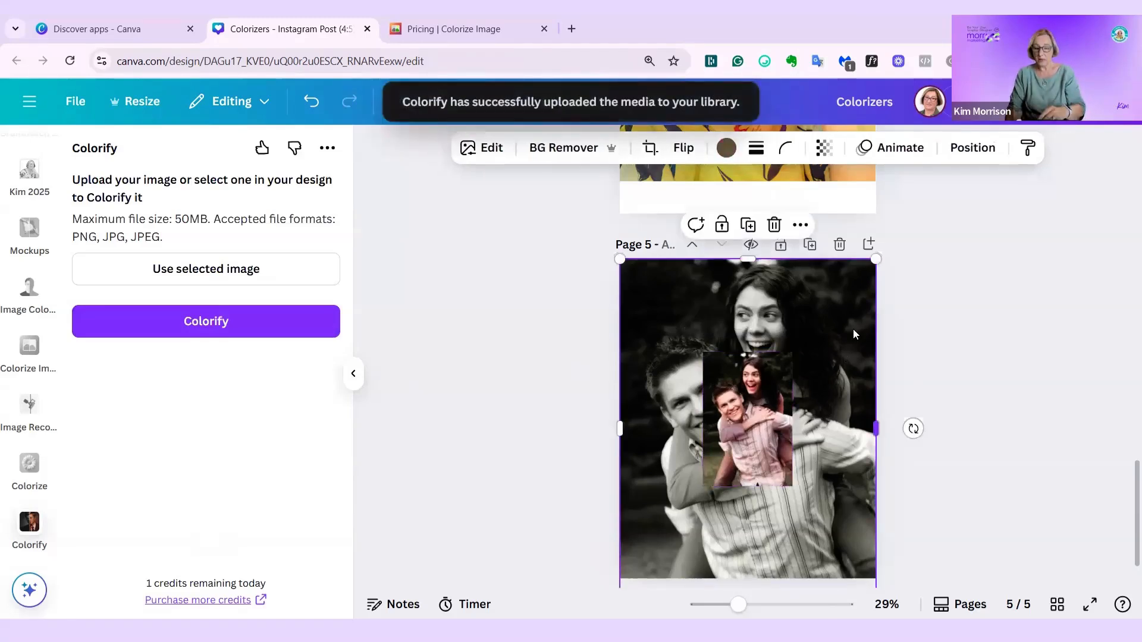
{"action": "key", "text": "Delete"}
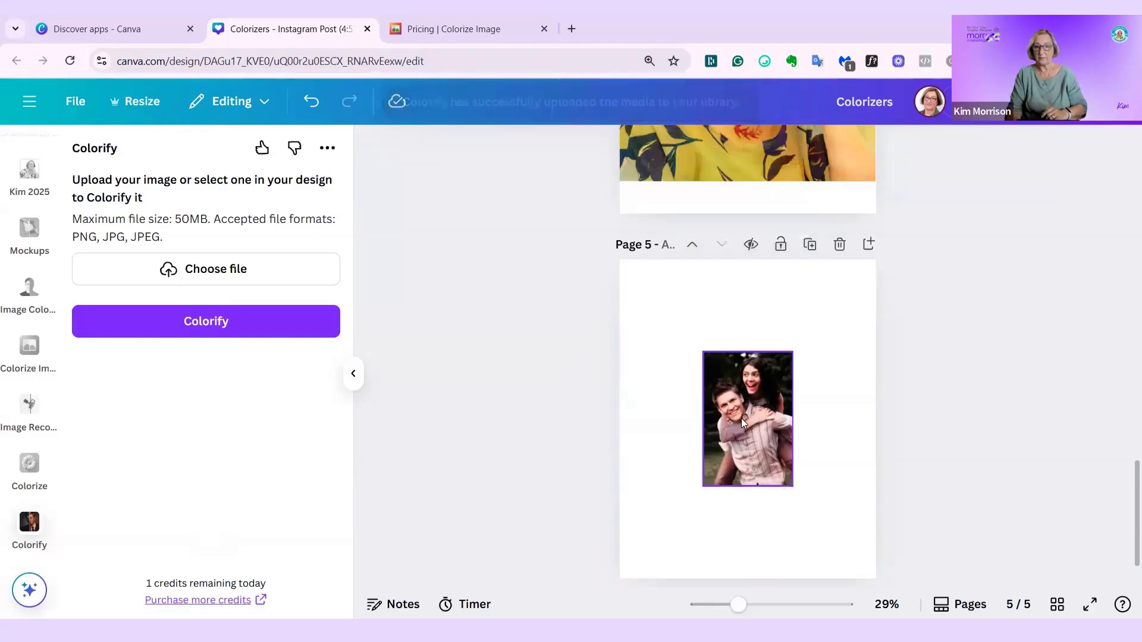
- Set the colorized couple photo as the background of page 5
{"action": "left_click", "coordinate": [740, 418]}
{"action": "right_click", "coordinate": [741, 419]}
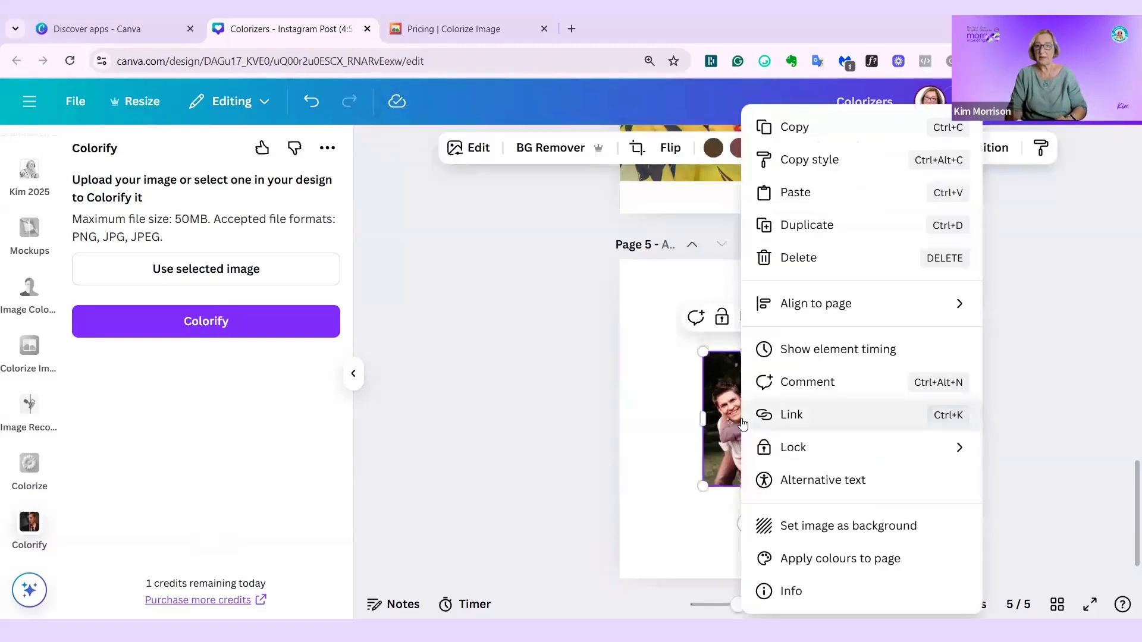
{"action": "left_click", "coordinate": [862, 527]}
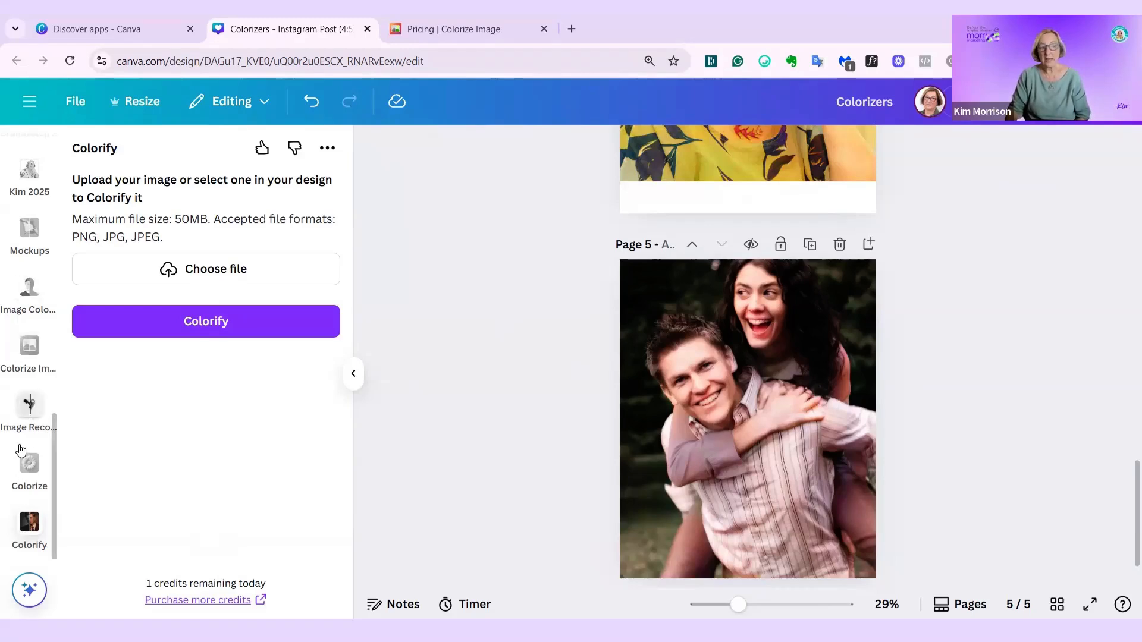
- Return to the Colorize app search results, browse the related colouring apps and open One Color
{"action": "scroll", "coordinate": [24, 486], "scroll_direction": "up", "scroll_amount": 3}
{"action": "scroll", "coordinate": [24, 487], "scroll_direction": "up", "scroll_amount": 6}
{"action": "scroll", "coordinate": [25, 405], "scroll_direction": "up", "scroll_amount": 2}
{"action": "left_click", "coordinate": [26, 342]}
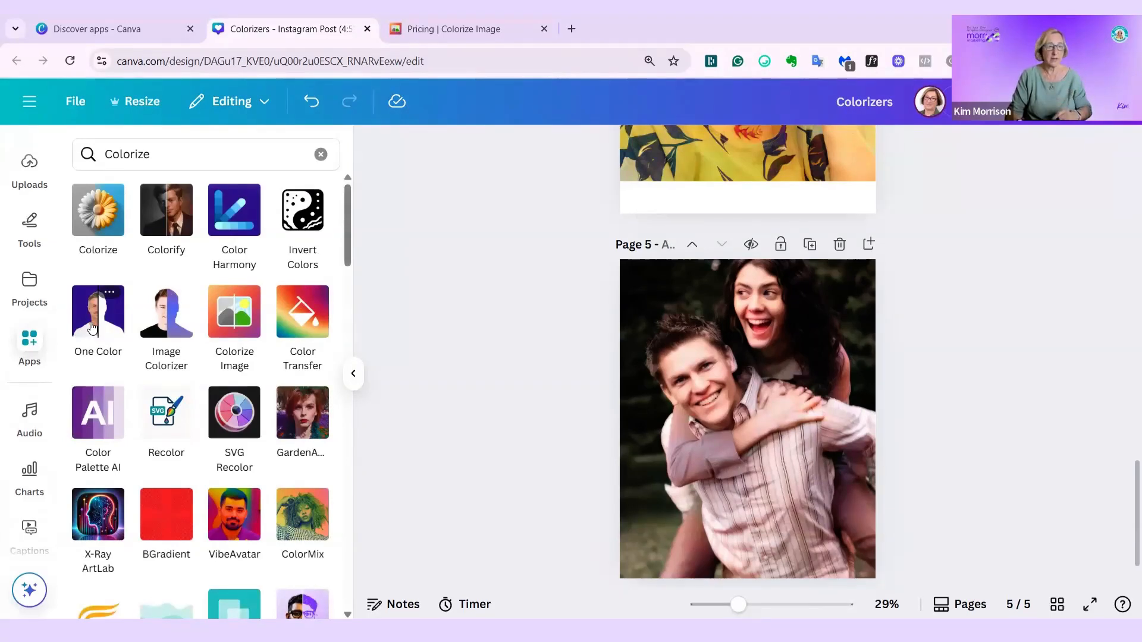
{"action": "scroll", "coordinate": [93, 327], "scroll_direction": "down", "scroll_amount": 5}
{"action": "scroll", "coordinate": [27, 464], "scroll_direction": "down", "scroll_amount": 5}
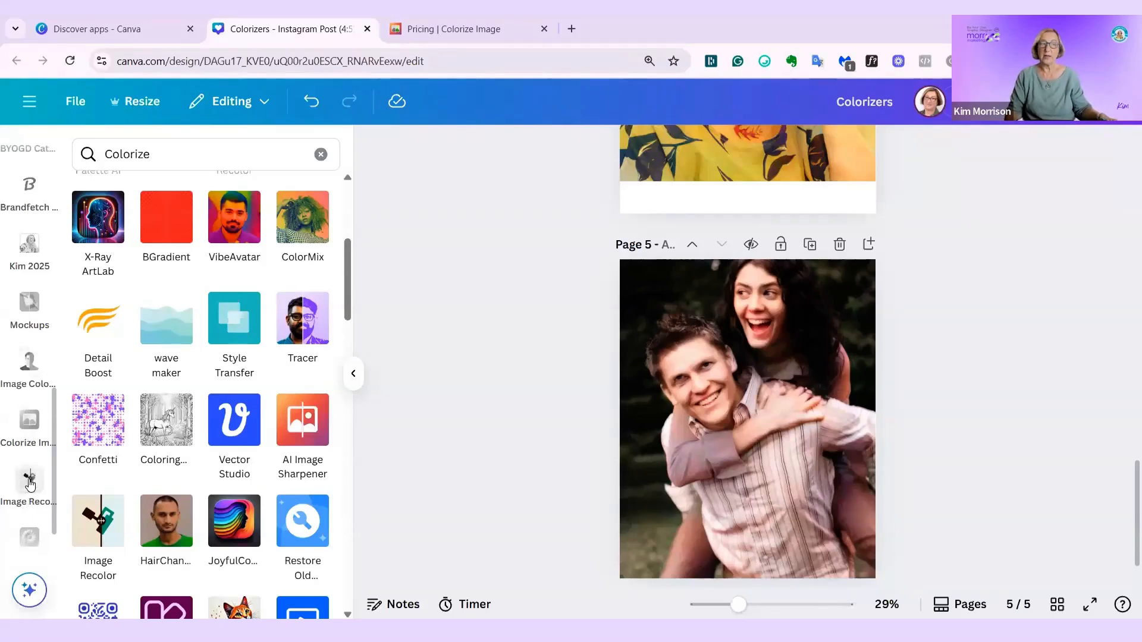
{"action": "scroll", "coordinate": [29, 543], "scroll_direction": "down", "scroll_amount": 1}
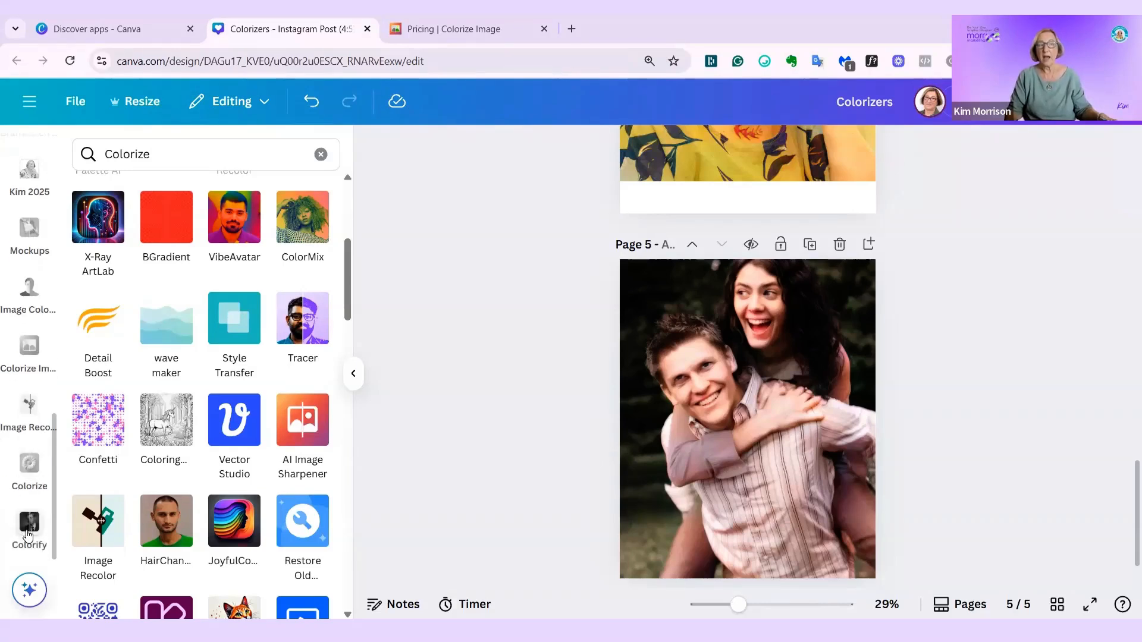
{"action": "scroll", "coordinate": [179, 455], "scroll_direction": "up", "scroll_amount": 3}
{"action": "scroll", "coordinate": [179, 452], "scroll_direction": "up", "scroll_amount": 2}
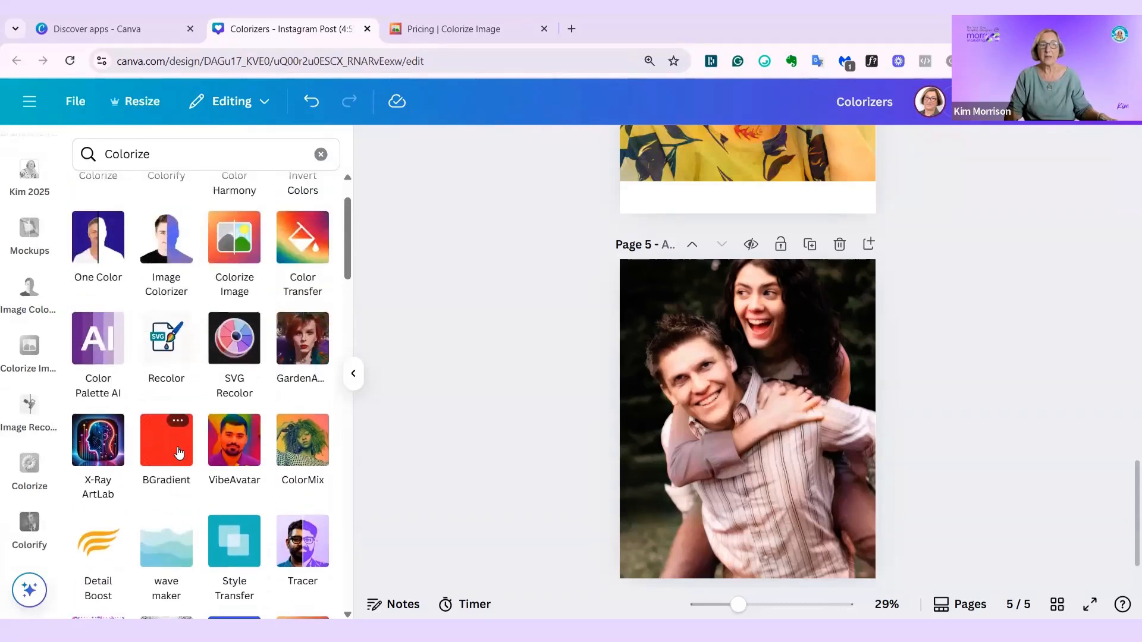
{"action": "scroll", "coordinate": [178, 453], "scroll_direction": "up", "scroll_amount": 2}
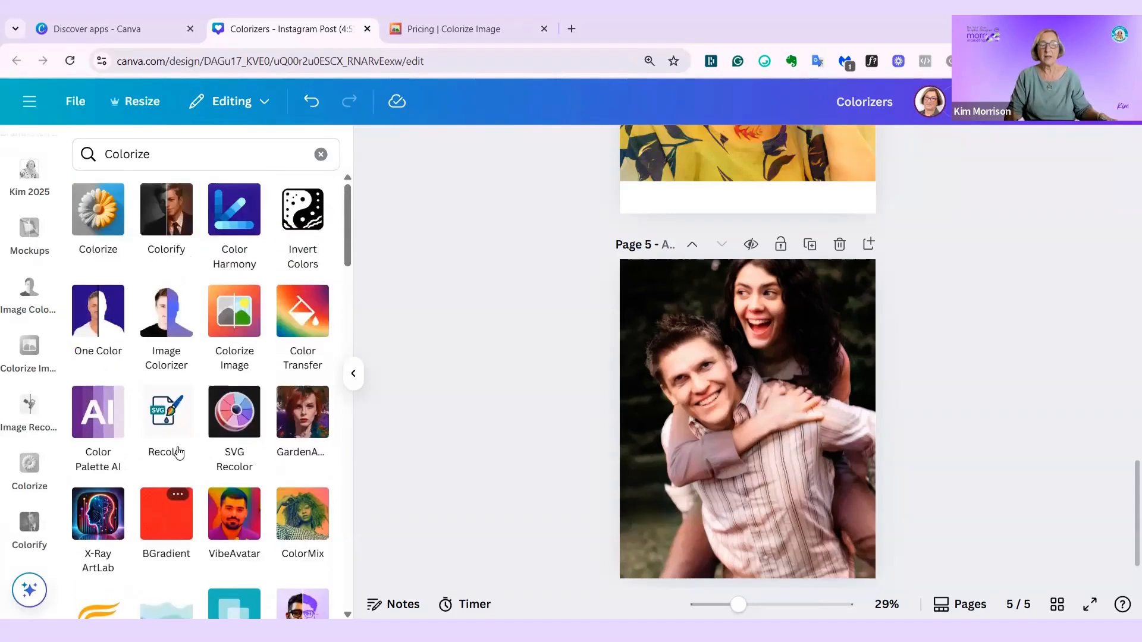
{"action": "left_click", "coordinate": [83, 327]}
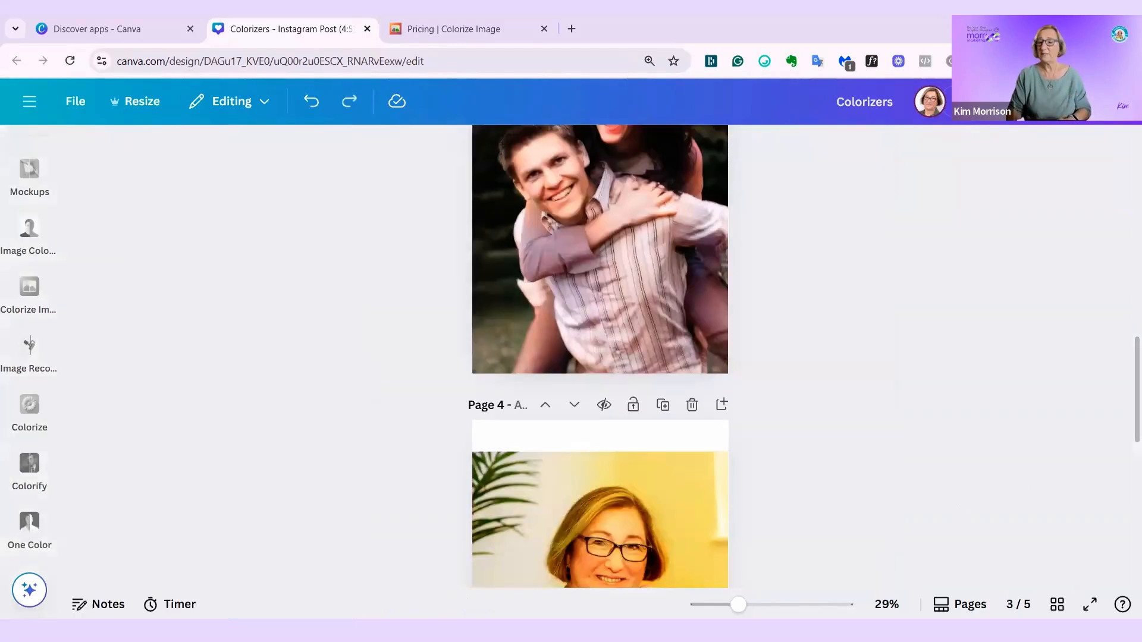
- Show all pages of the design in grid view
{"action": "left_click", "coordinate": [1057, 604]}
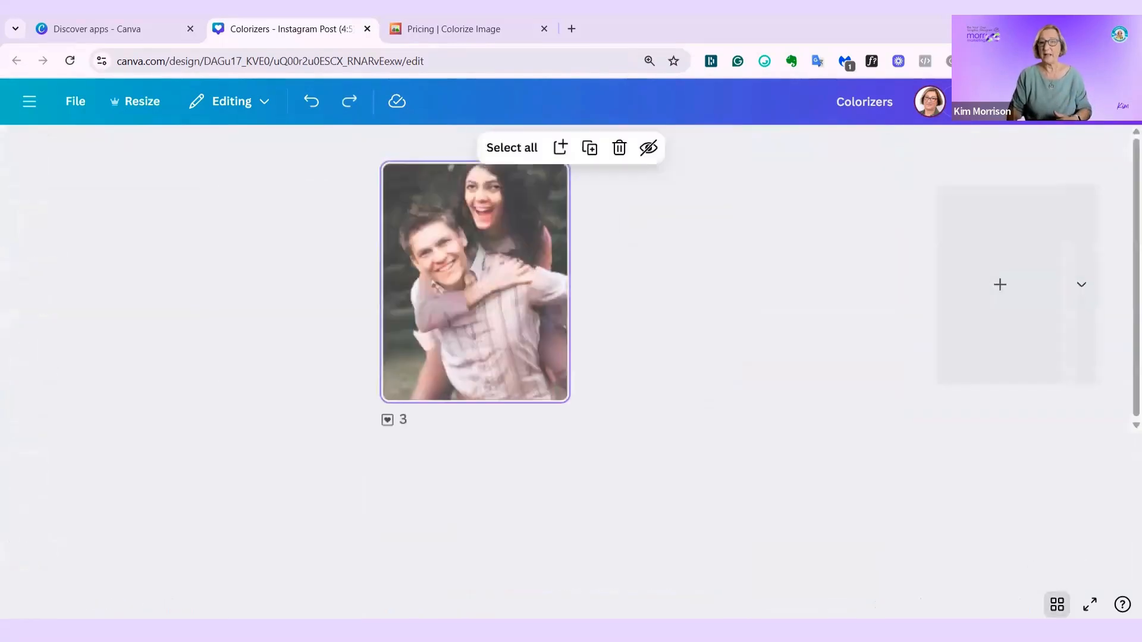